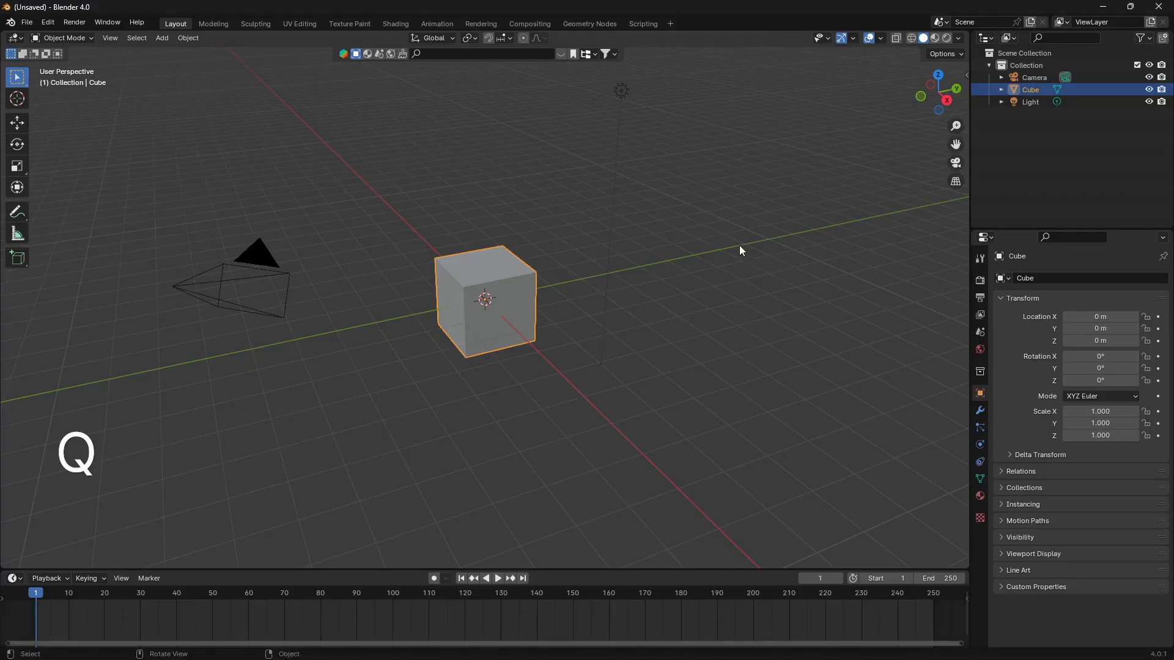
Delete all the default objects: the cube, camera and light
key(a)
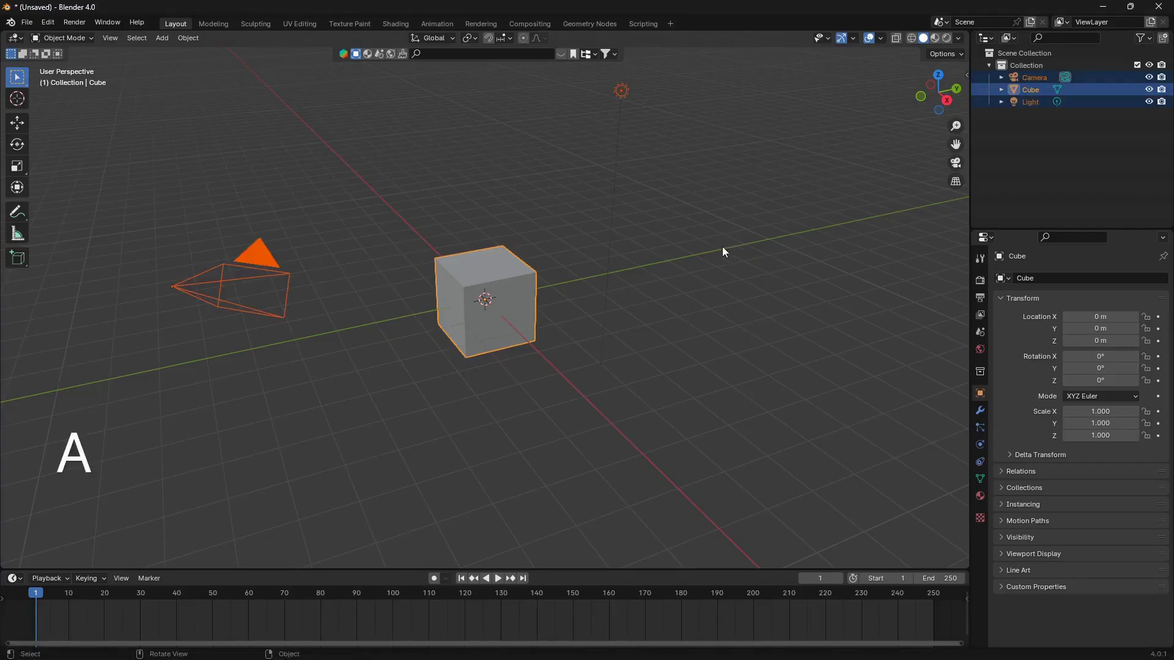
key(x)
click(722, 249)
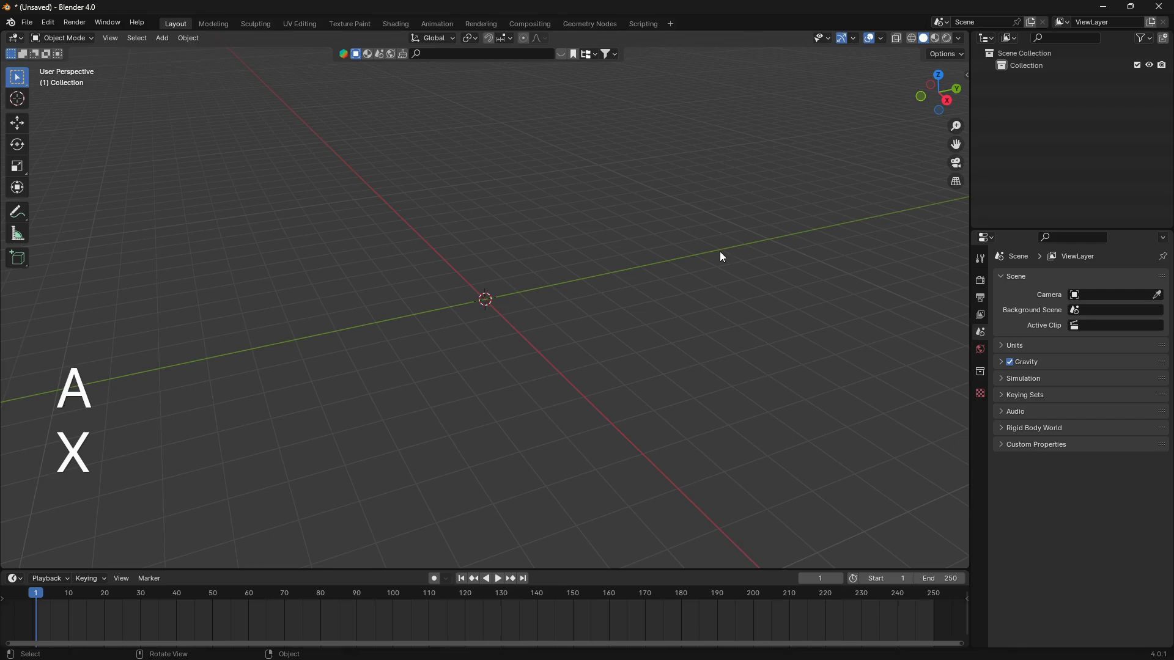
Turn on Ambient Occlusion in the EEVEE render settings
click(978, 282)
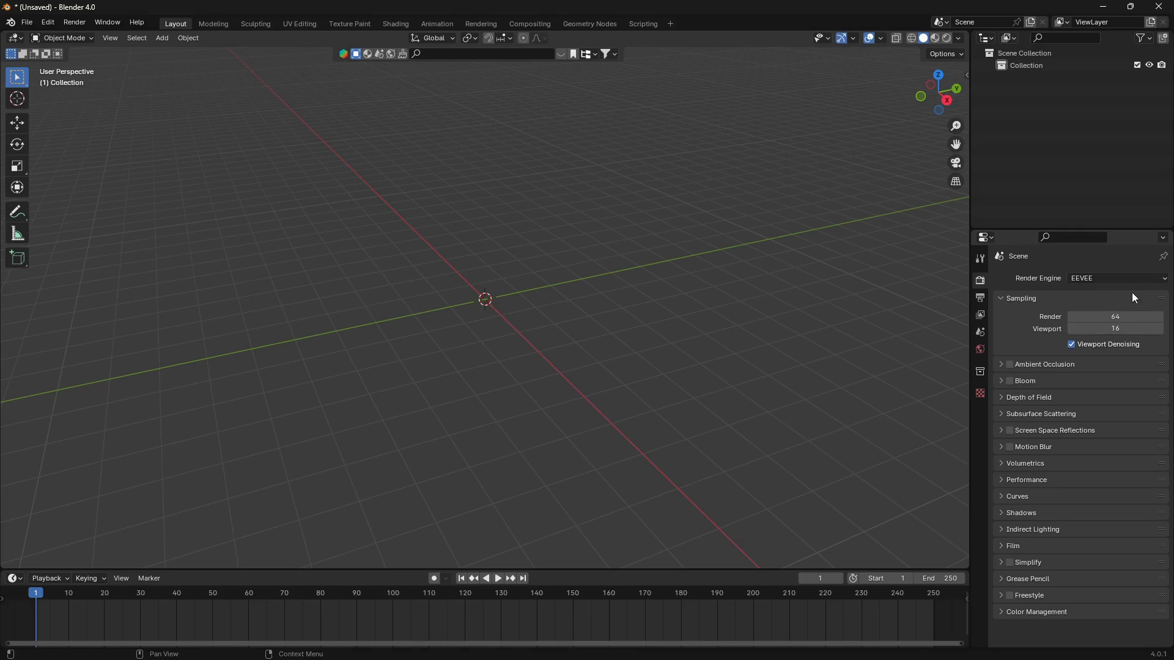
click(1003, 362)
click(1009, 364)
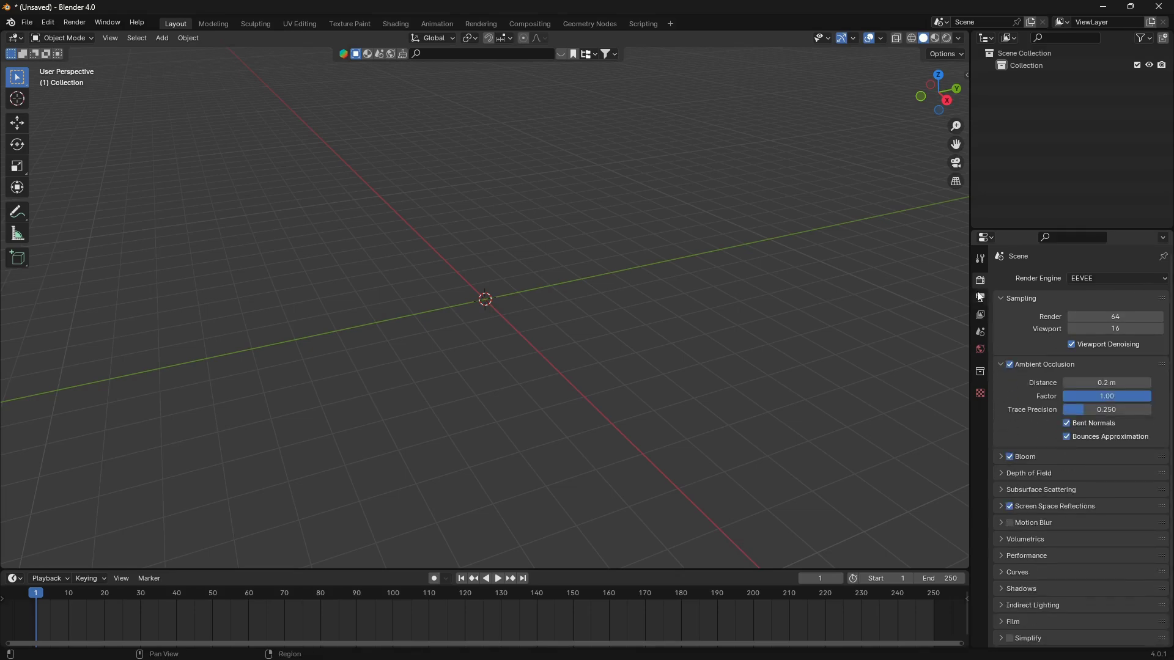
Set the world colour to a Nishita Sky Texture at strength 0.2 and preview in Rendered shading
click(979, 352)
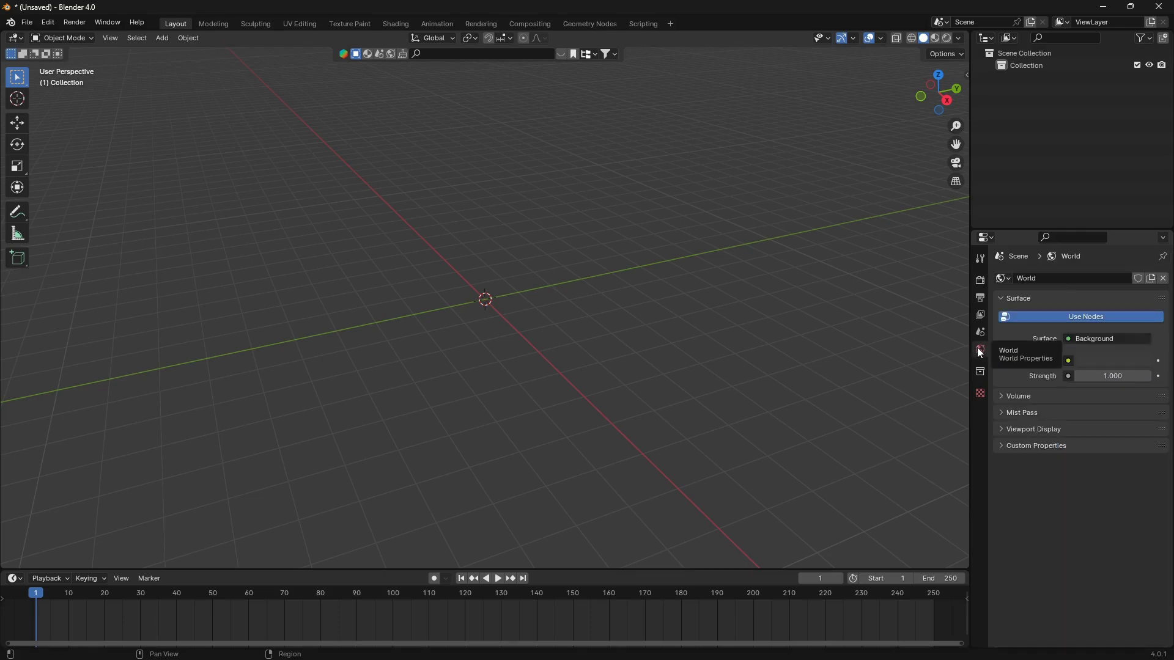
click(1067, 361)
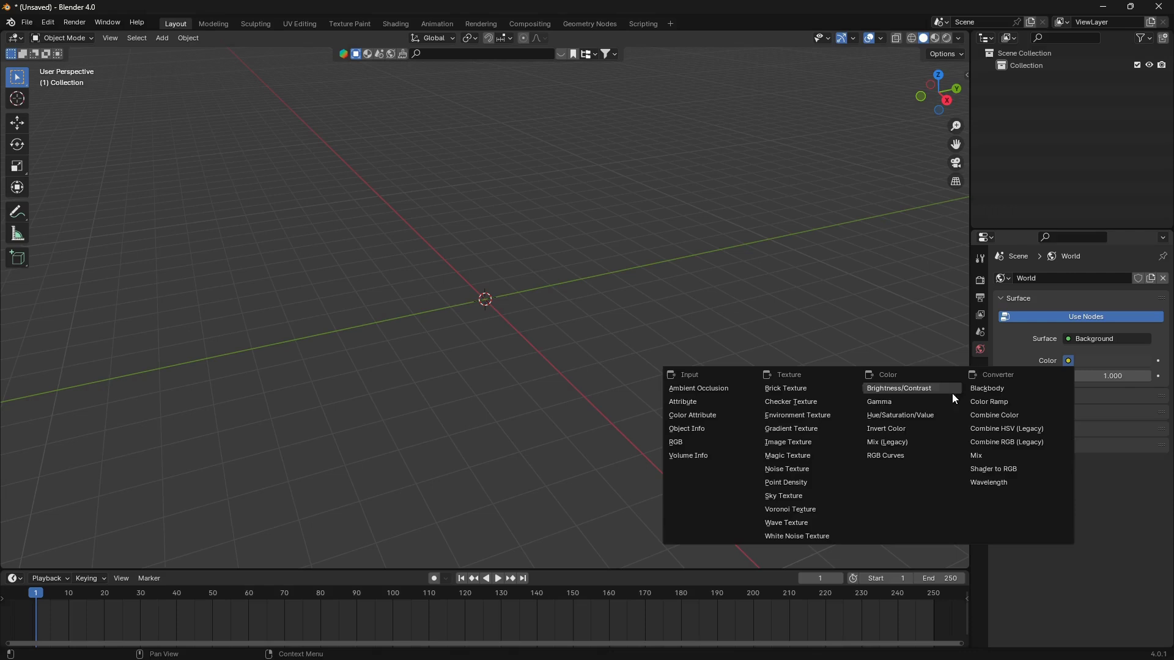
click(815, 495)
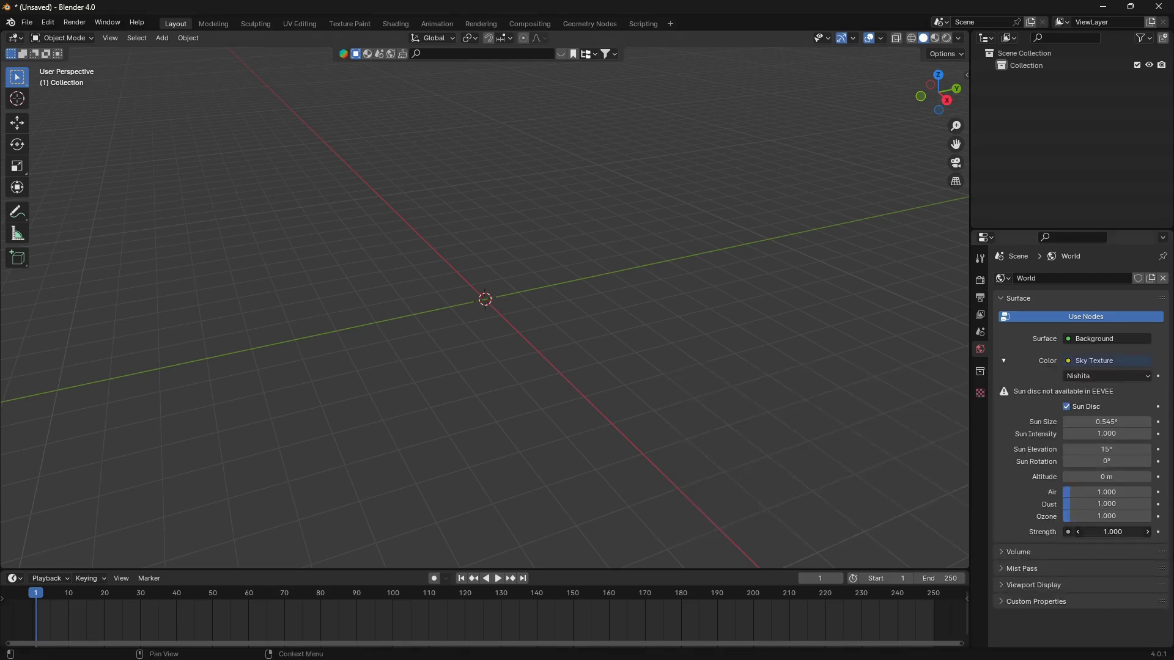
click(1140, 532)
text(0.2)
key(Return)
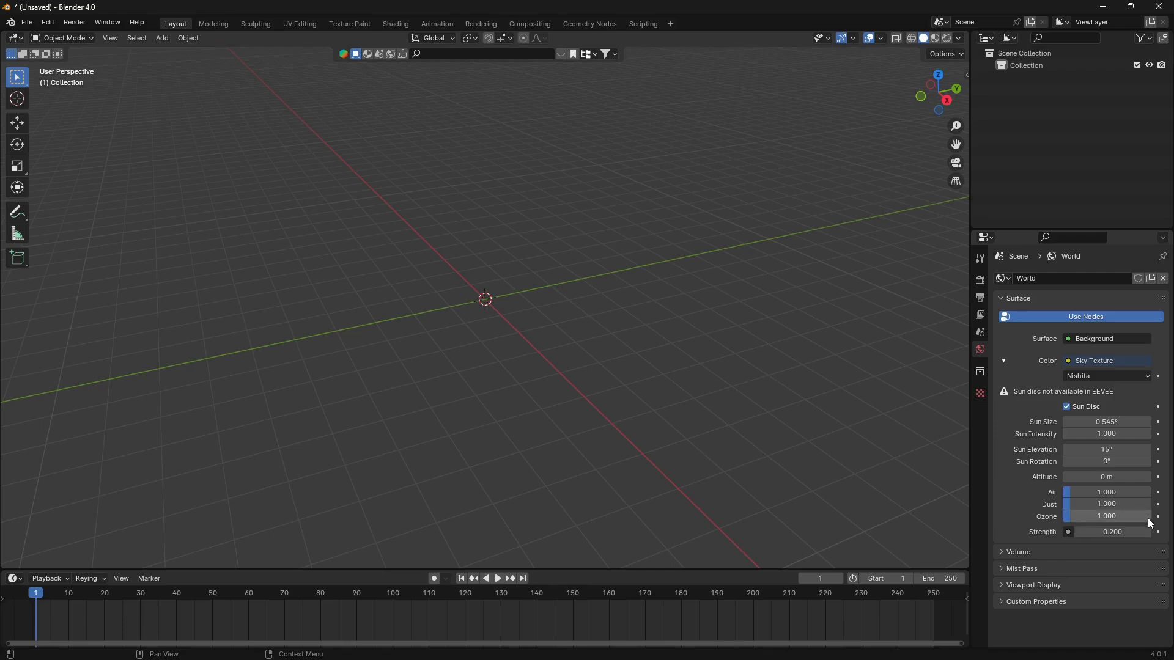
click(948, 41)
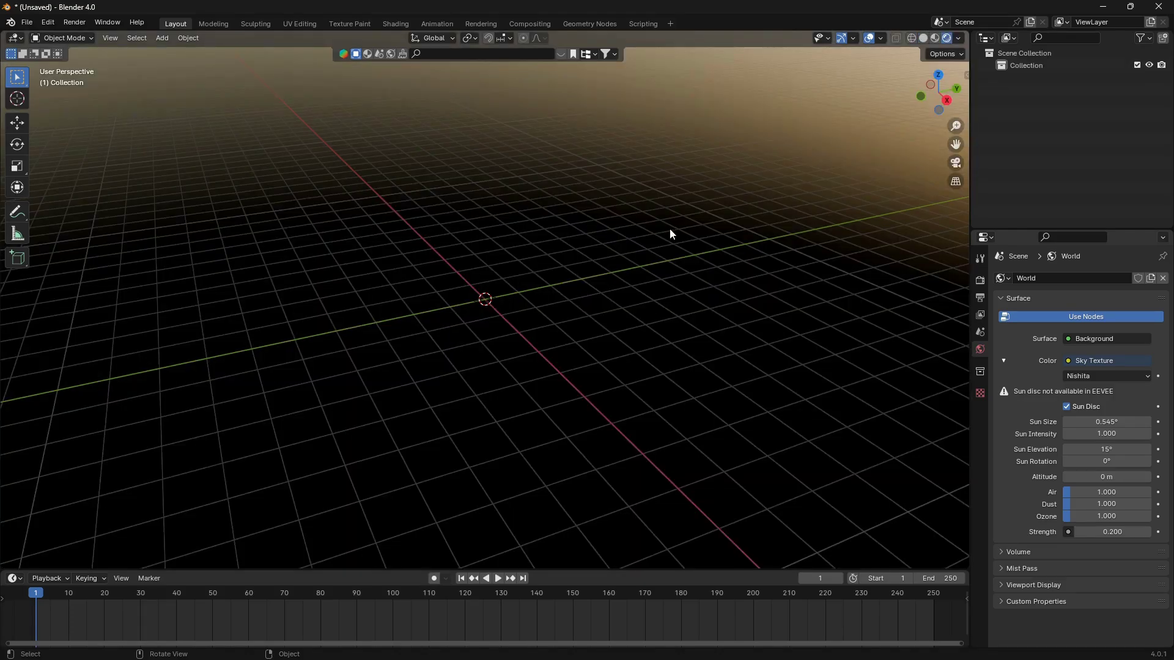
middle_drag(670, 233, 629, 250)
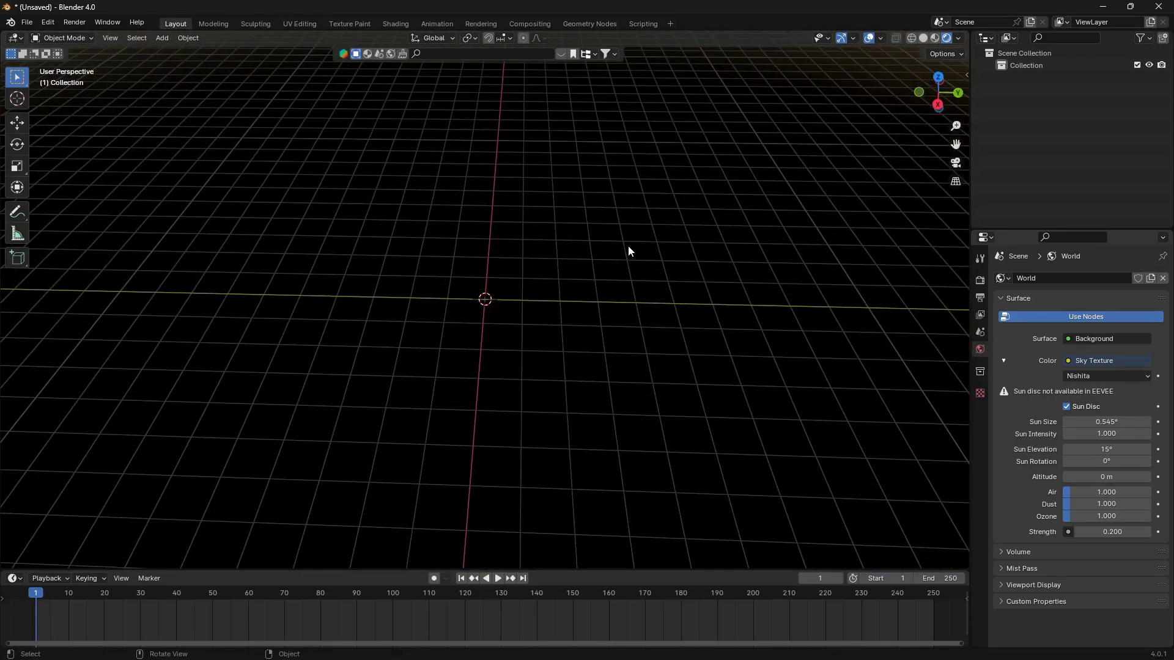
Add a plane mesh and scale it up by 10
key(shift+a)
mouse_move(629, 243)
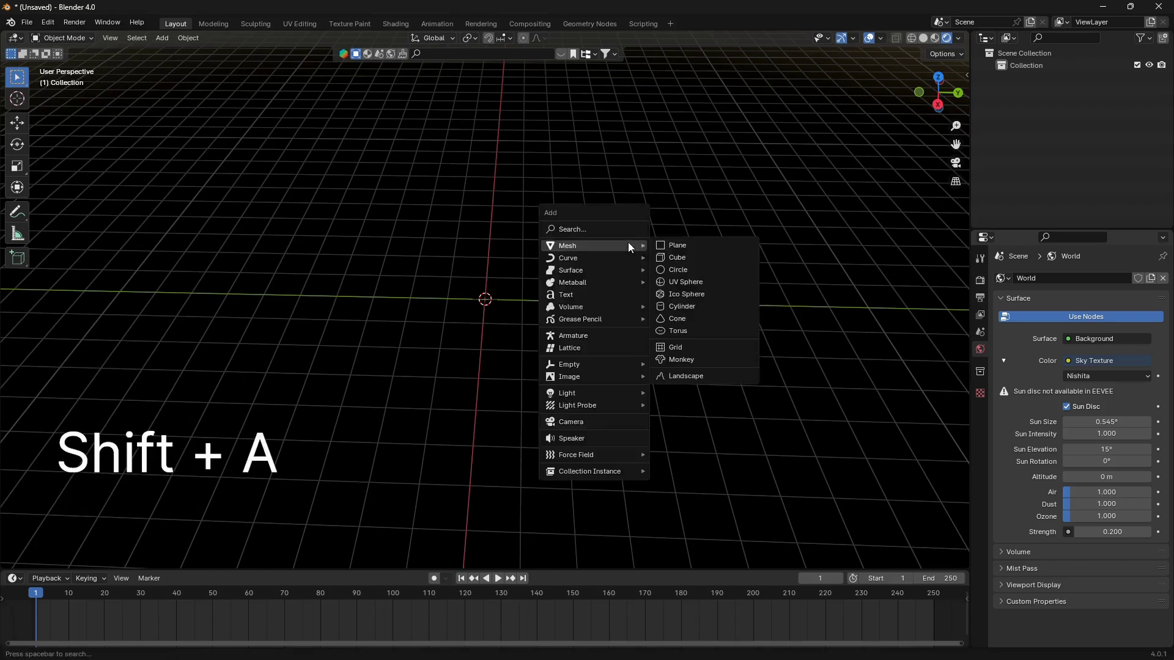
click(669, 244)
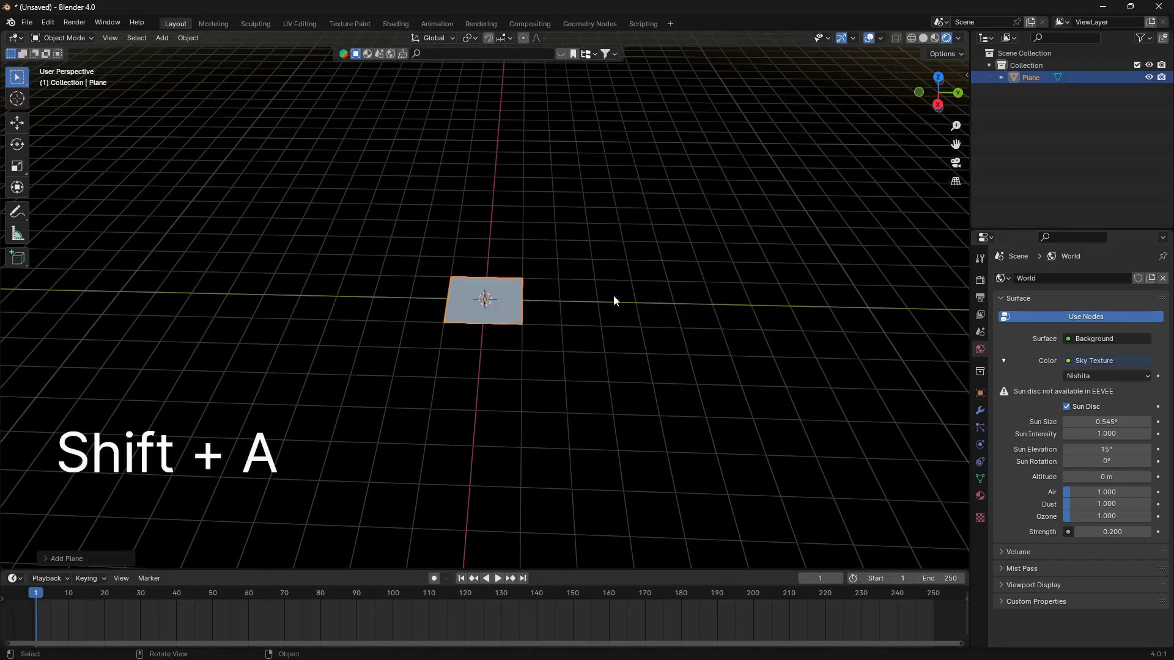
text(s10)
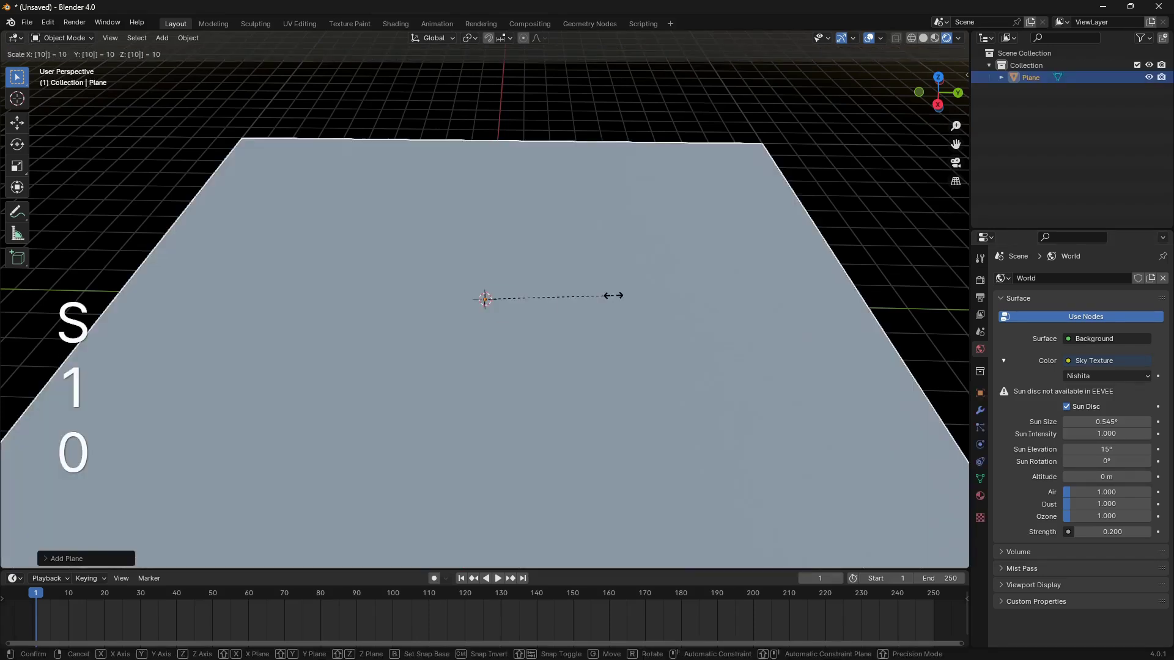
click(613, 295)
Make the timeline area taller below the viewport
scroll(613, 296, down, 3)
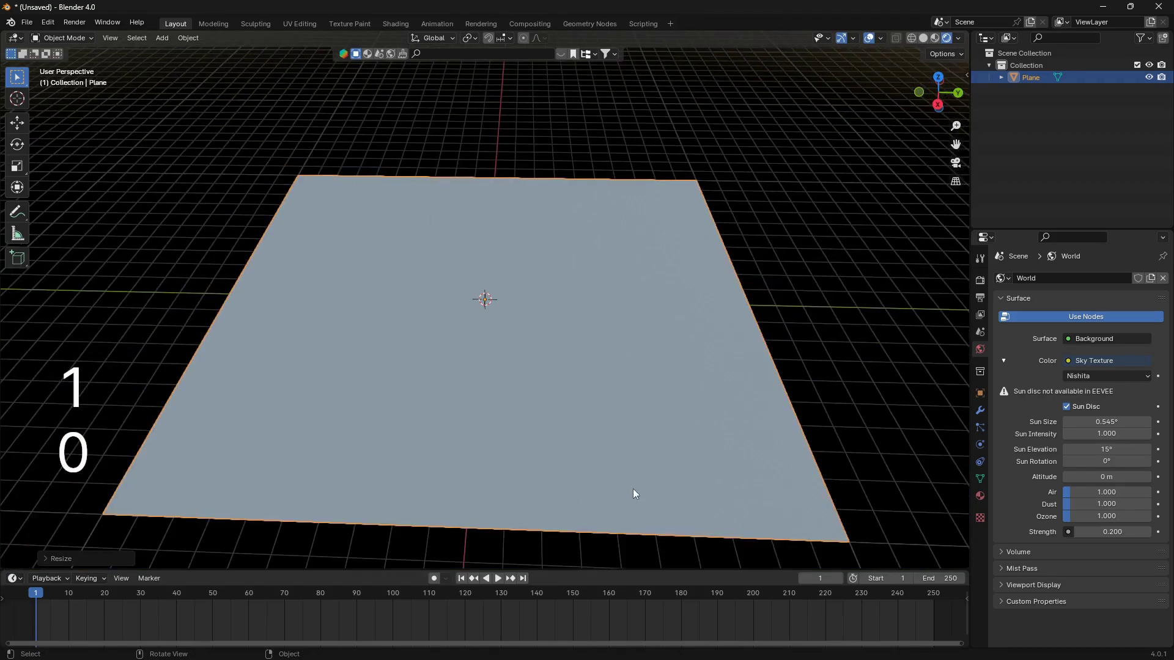
middle_drag(482, 449, 493, 410)
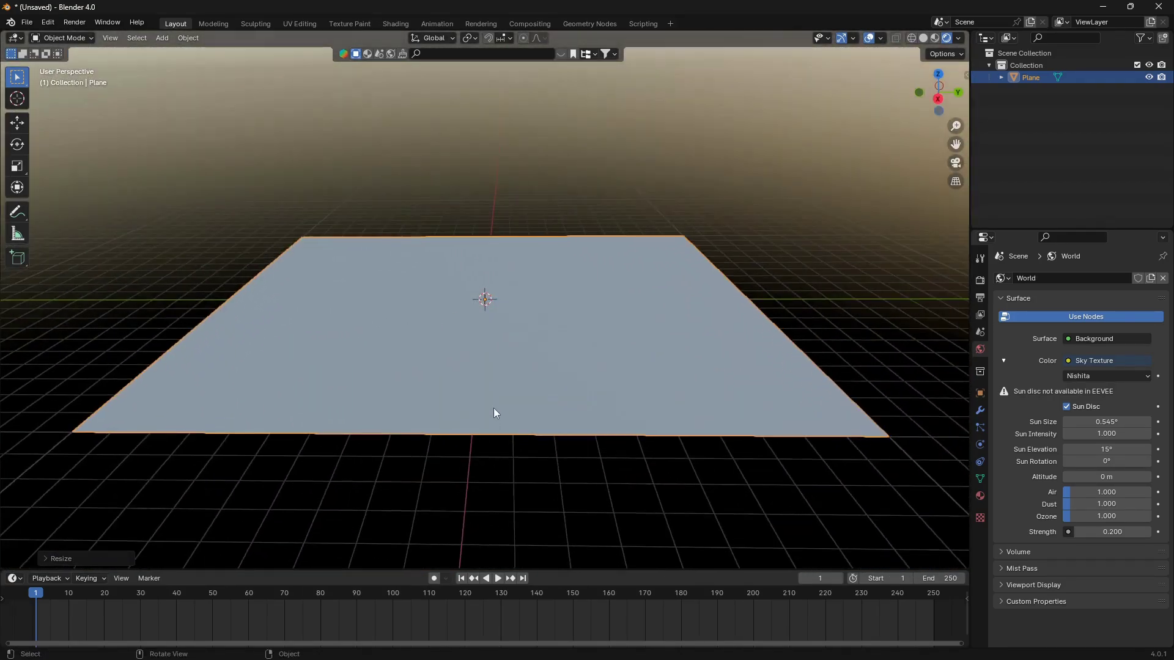
drag(571, 568, 579, 463)
Turn the timeline into a taller Shader Editor and create the plane's new Material.001
click(23, 466)
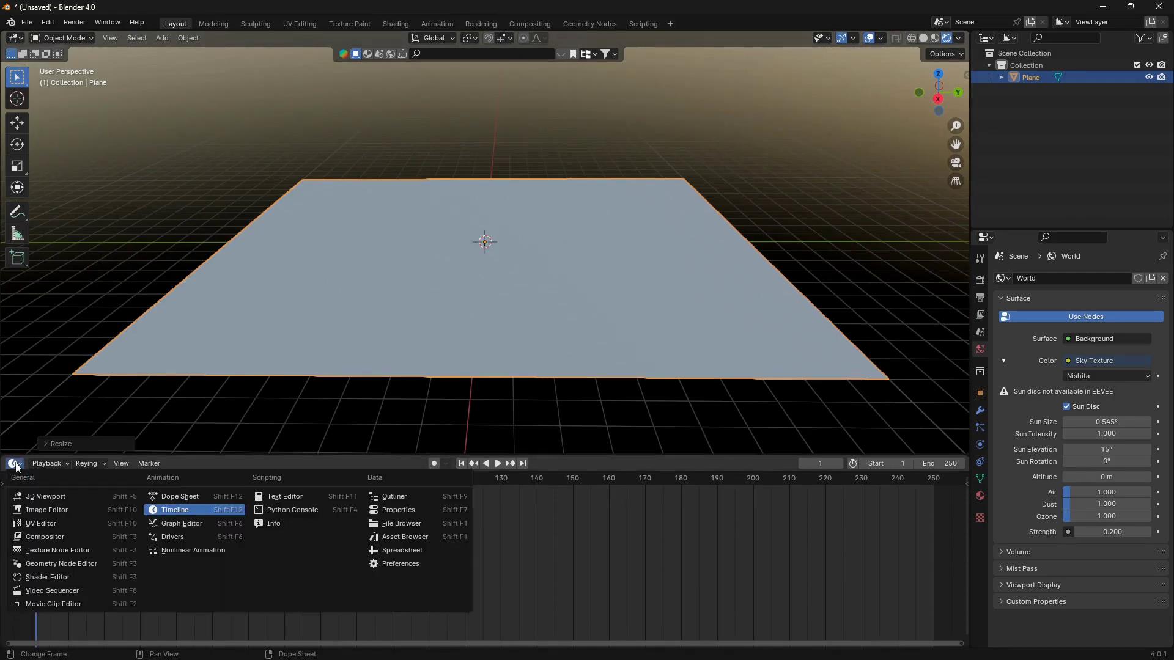
click(71, 574)
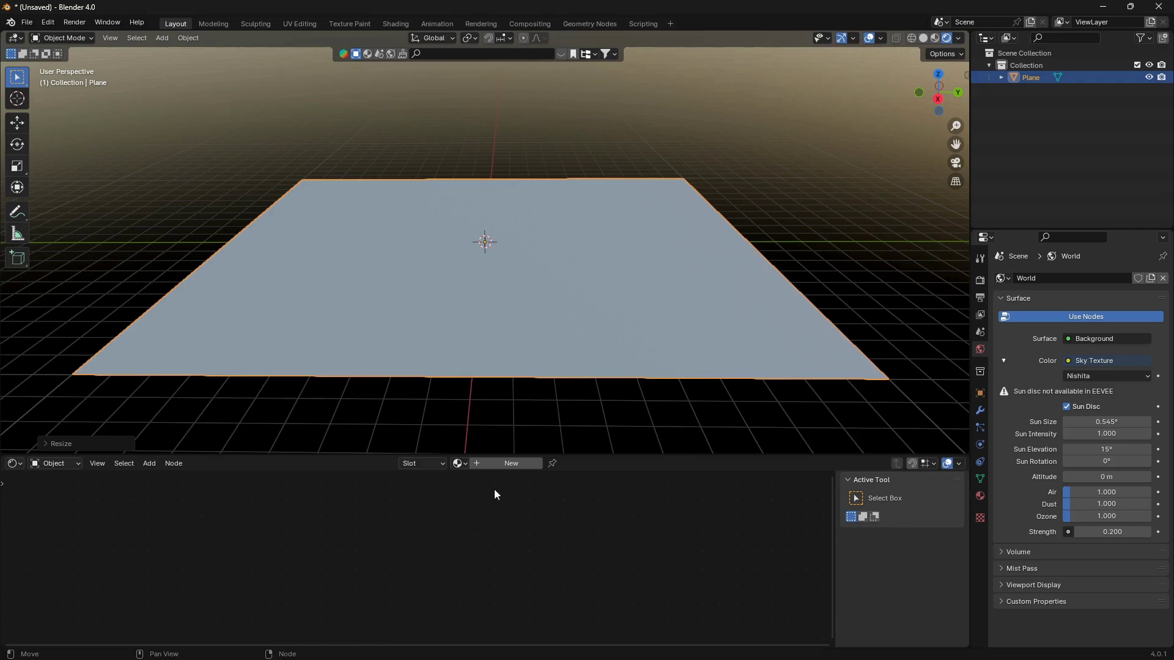
click(504, 465)
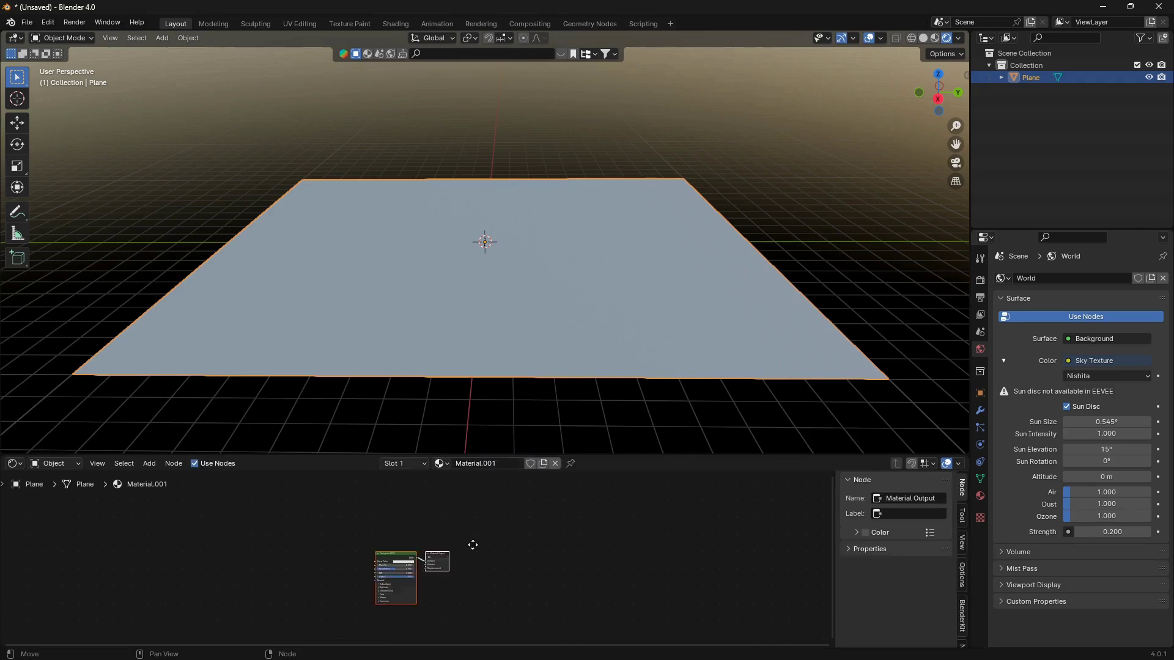
scroll(526, 564, up, 3)
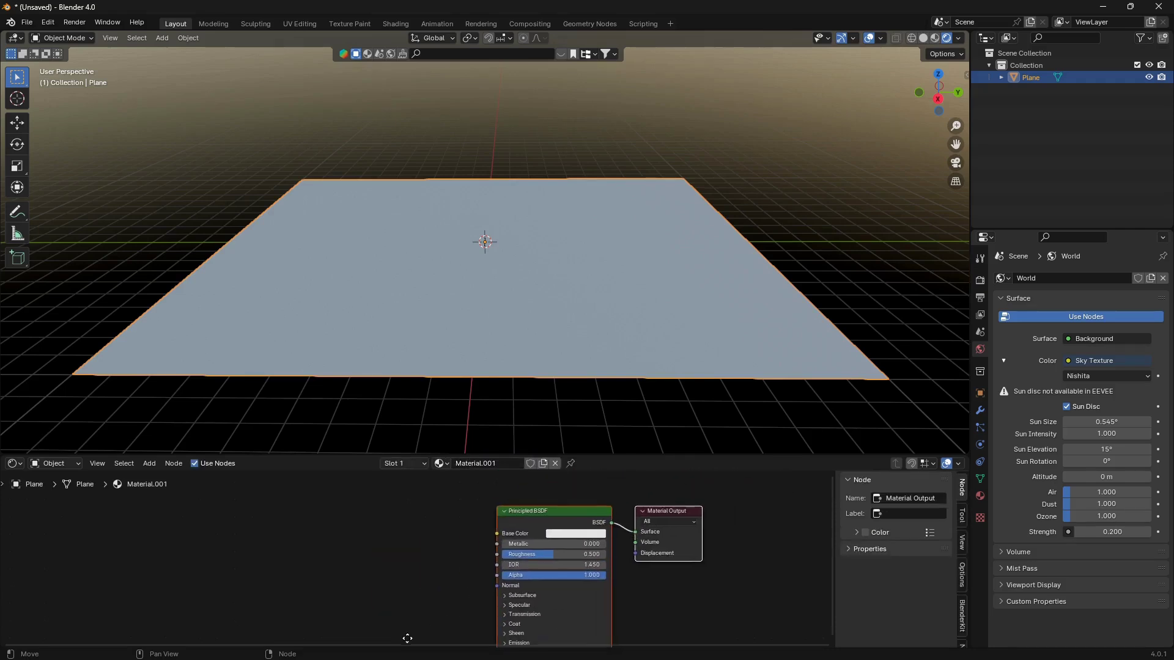
drag(642, 456, 642, 412)
scroll(522, 519, up, 1)
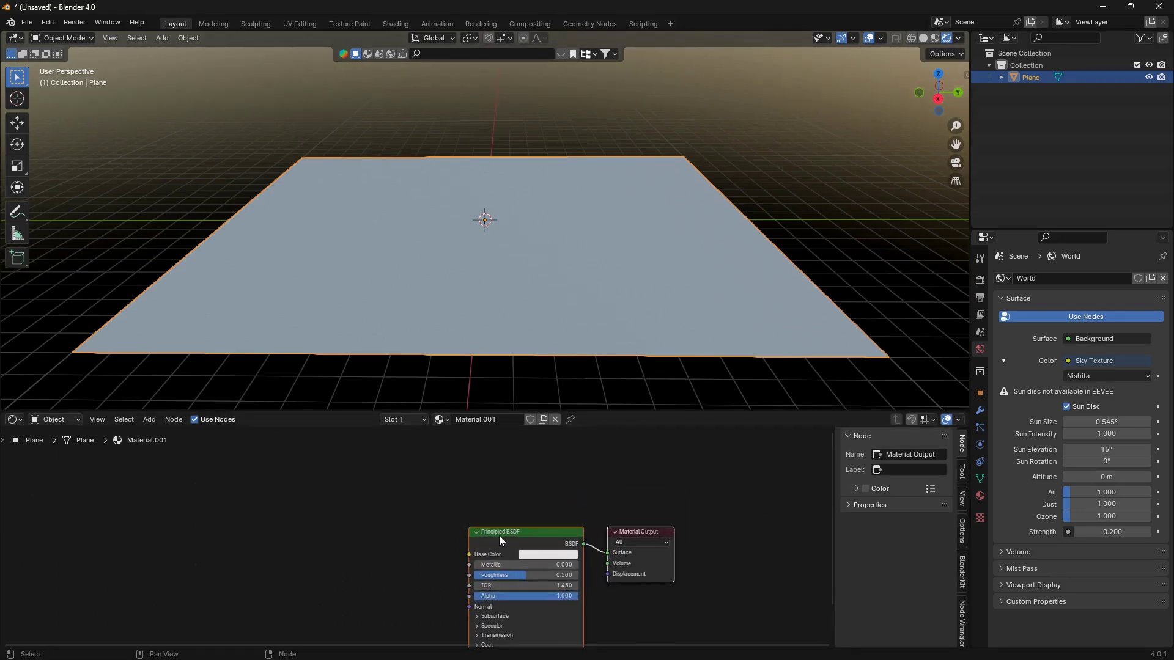
mouse_move(499, 536)
middle_down()
mouse_move(567, 513)
mouse_move(517, 548)
middle_up()
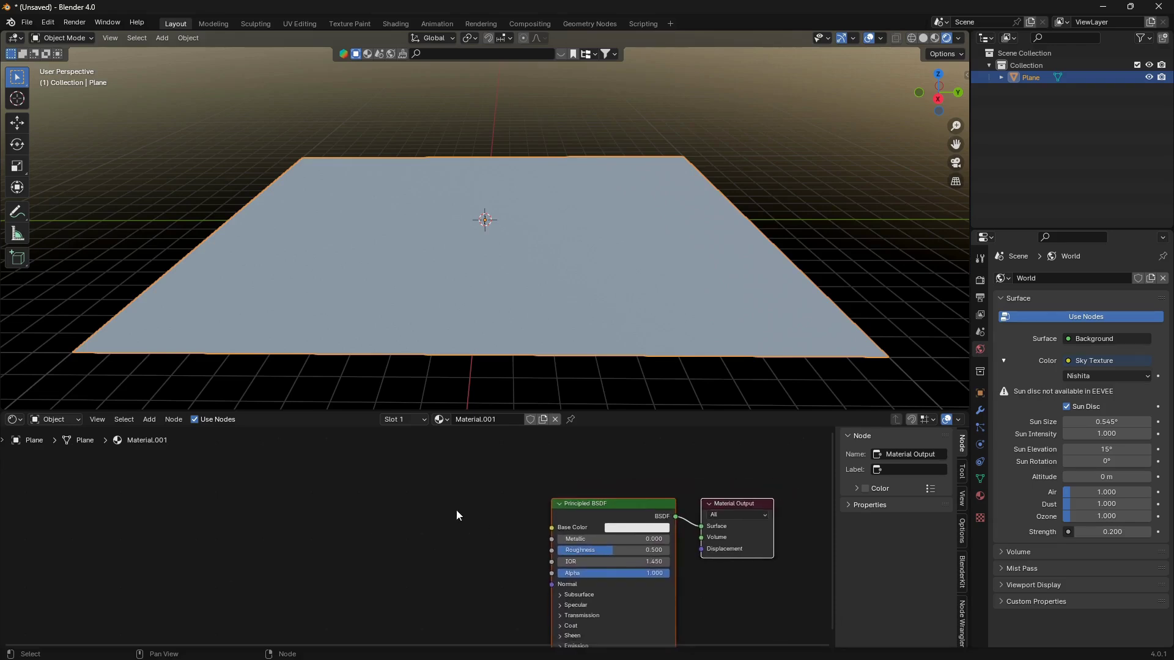
Place a Musgrave Texture node and attach Texture Coordinate and Mapping nodes with Ctrl+T
key(shift+a)
mouse_move(431, 491)
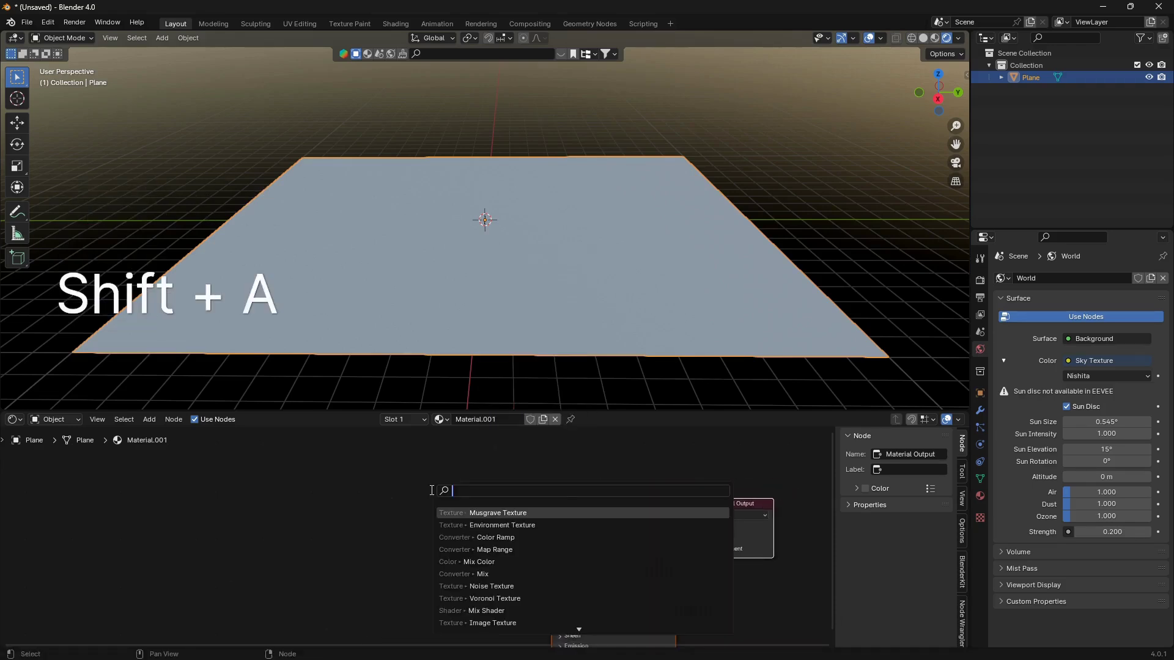
text(mus)
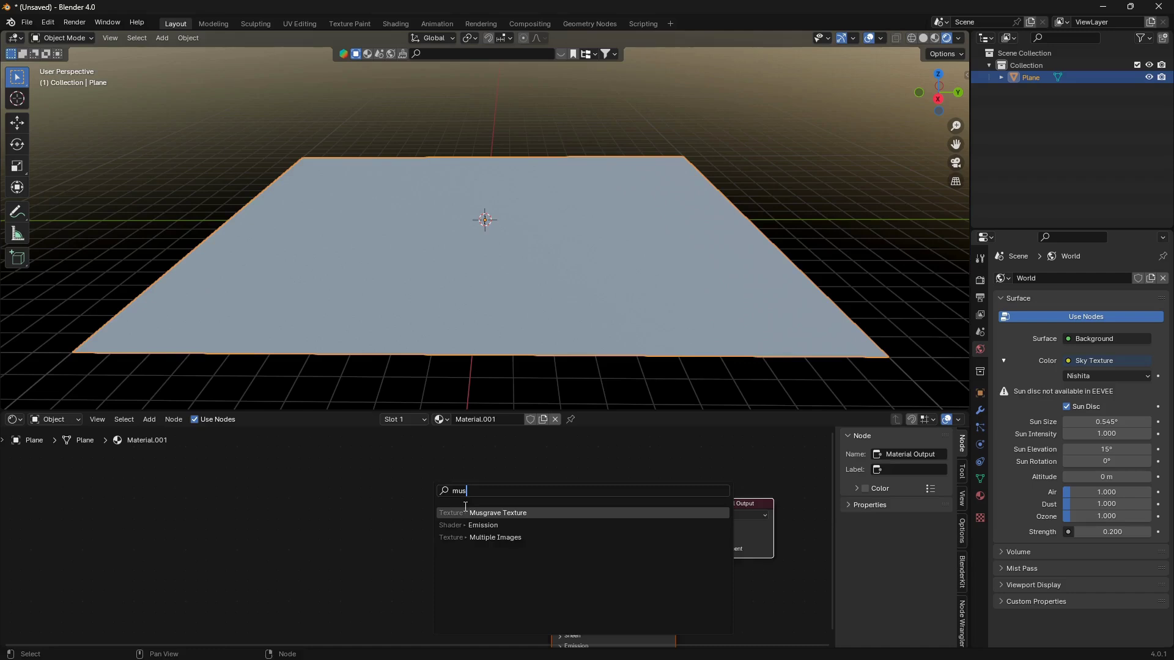
click(466, 513)
click(457, 522)
middle_drag(491, 499, 548, 480)
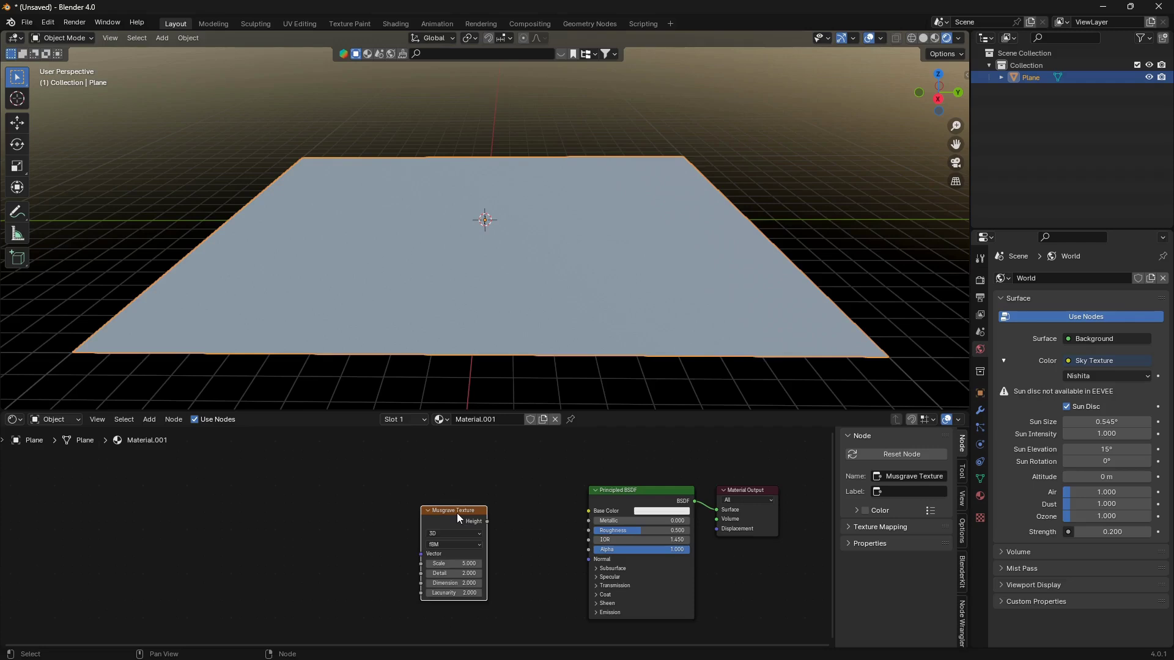
key(ctrl)
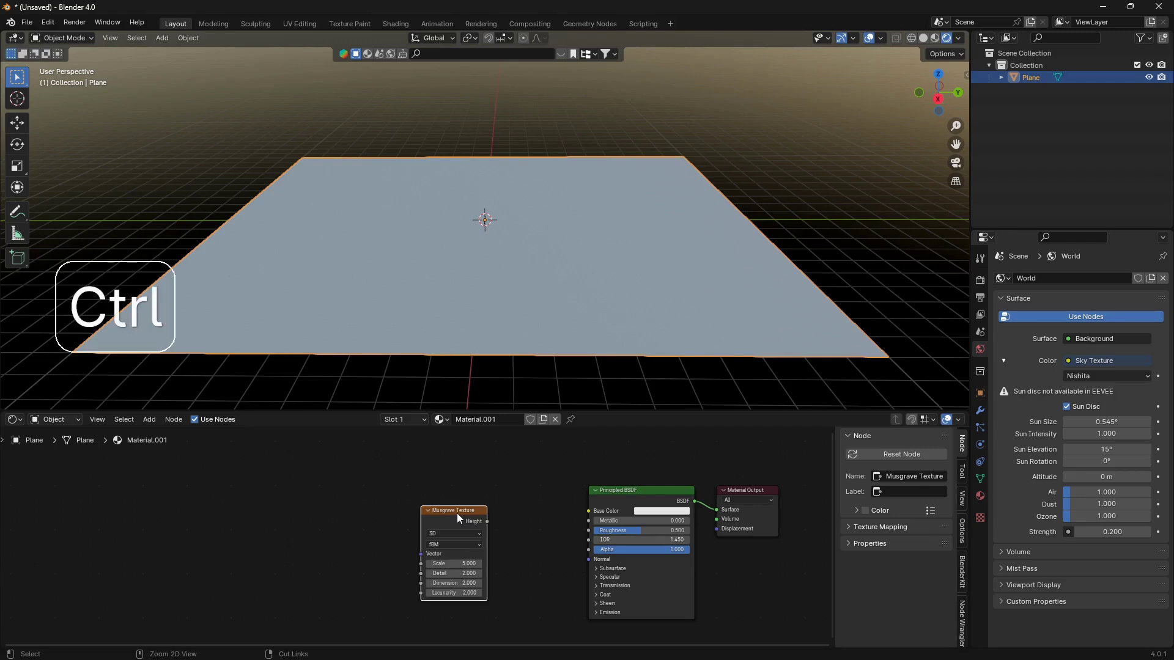
key(ctrl+t)
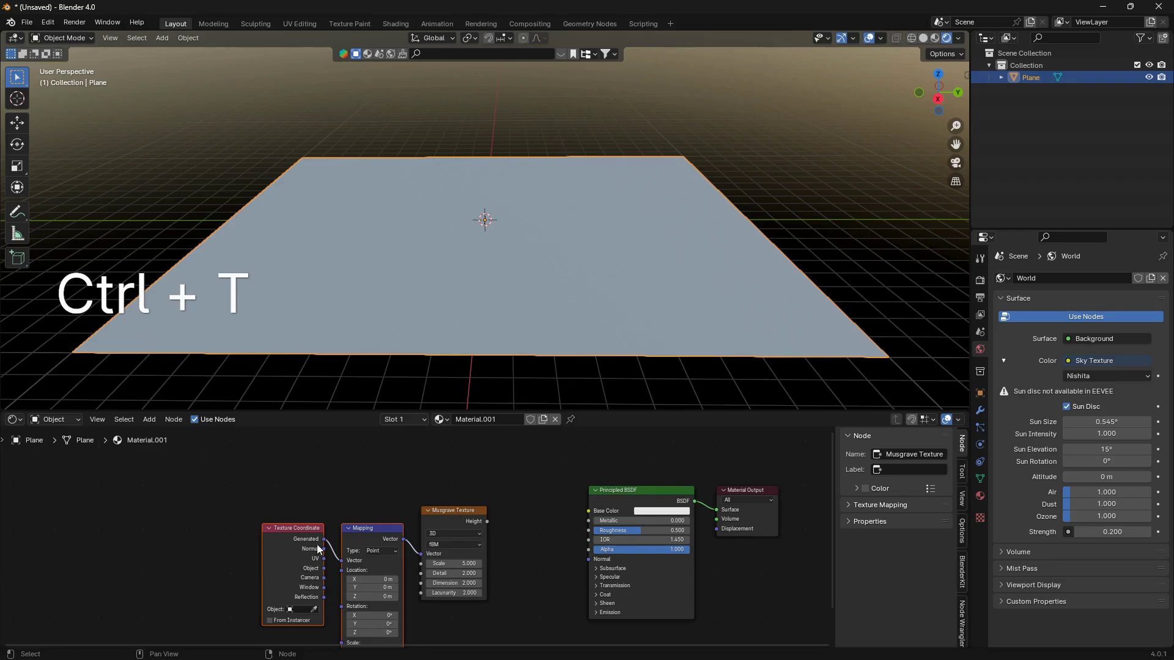
Search the add-ons for 'node' to check Node Wrangler, then save the preferences
click(48, 22)
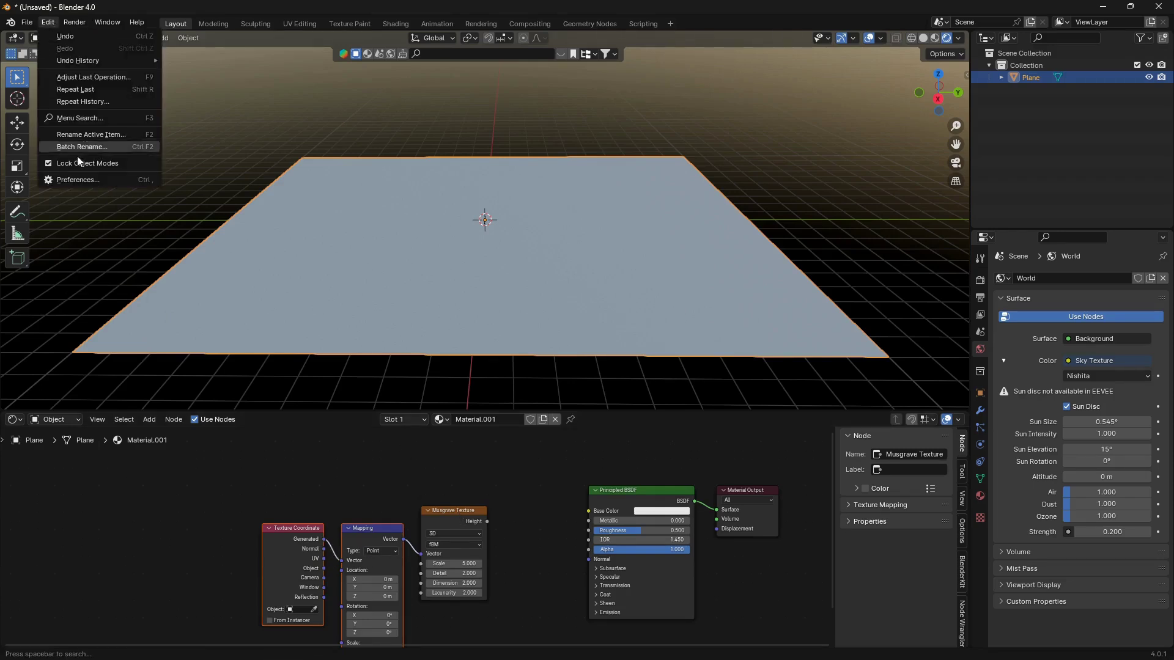
click(83, 179)
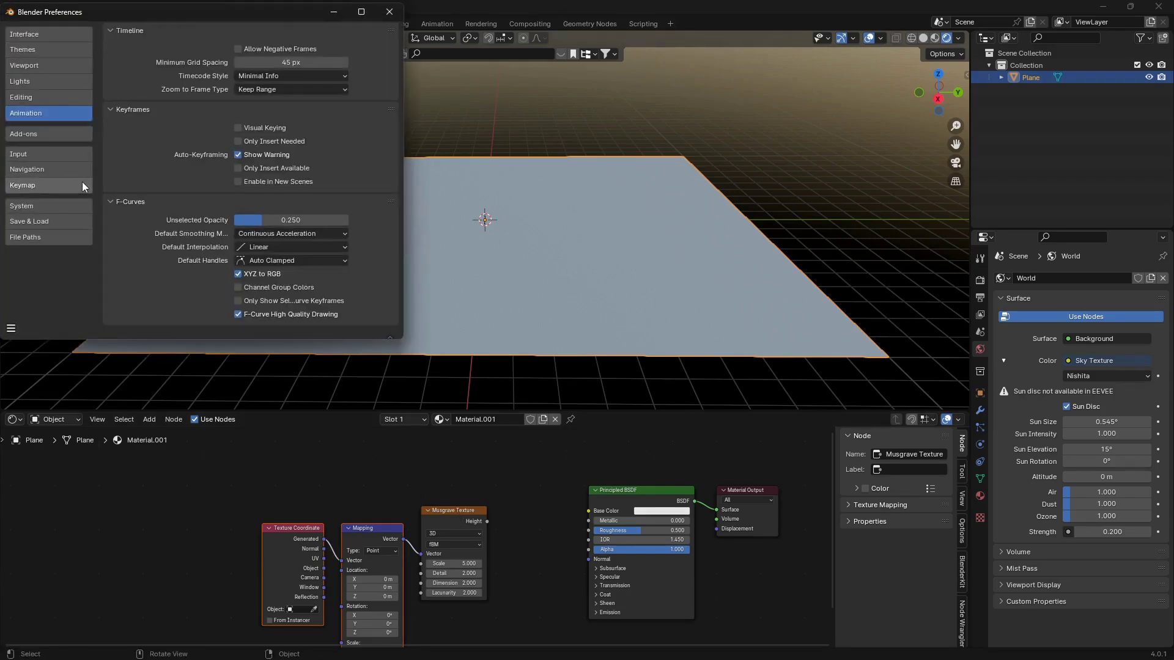
click(49, 131)
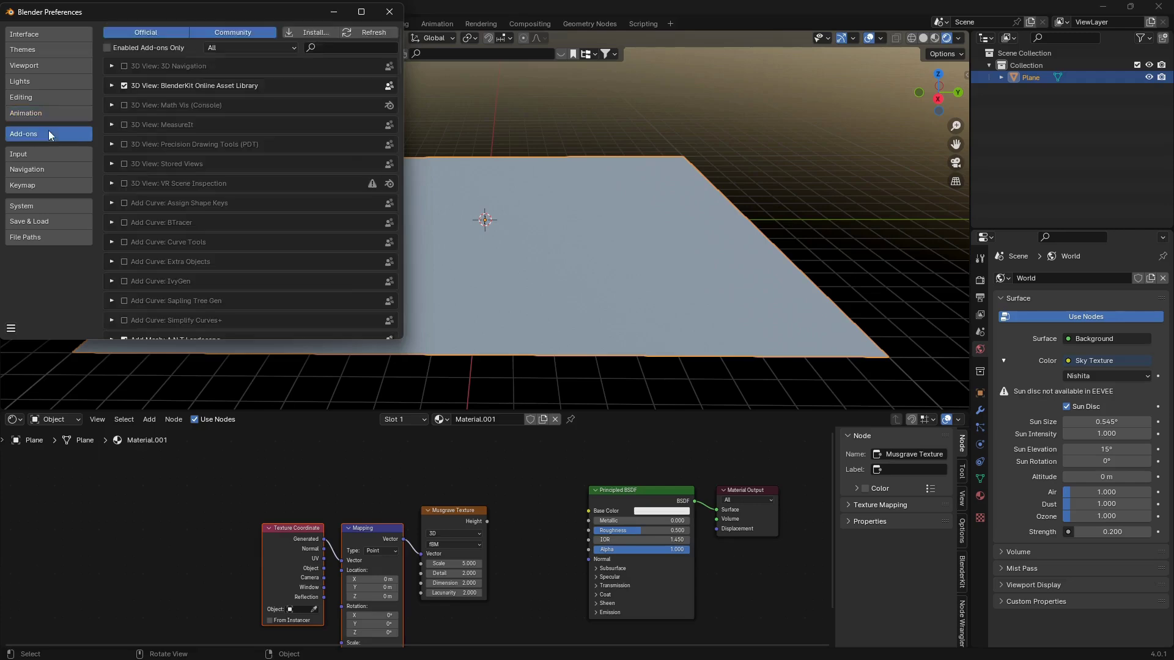
click(321, 47)
text(node)
key(Return)
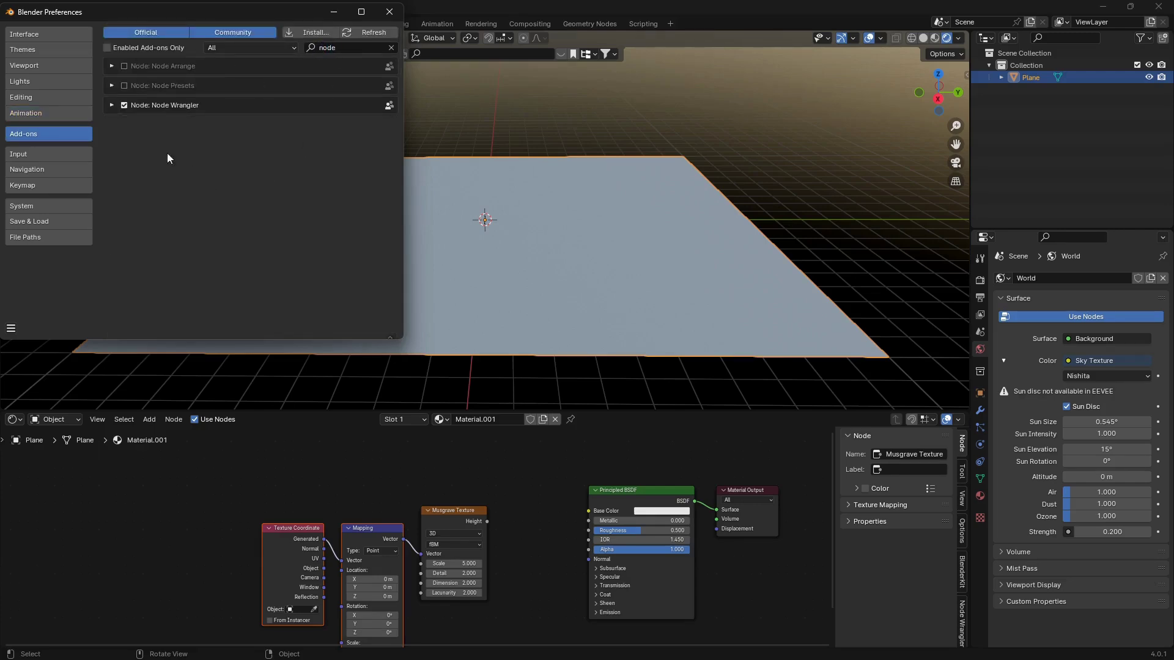
click(10, 329)
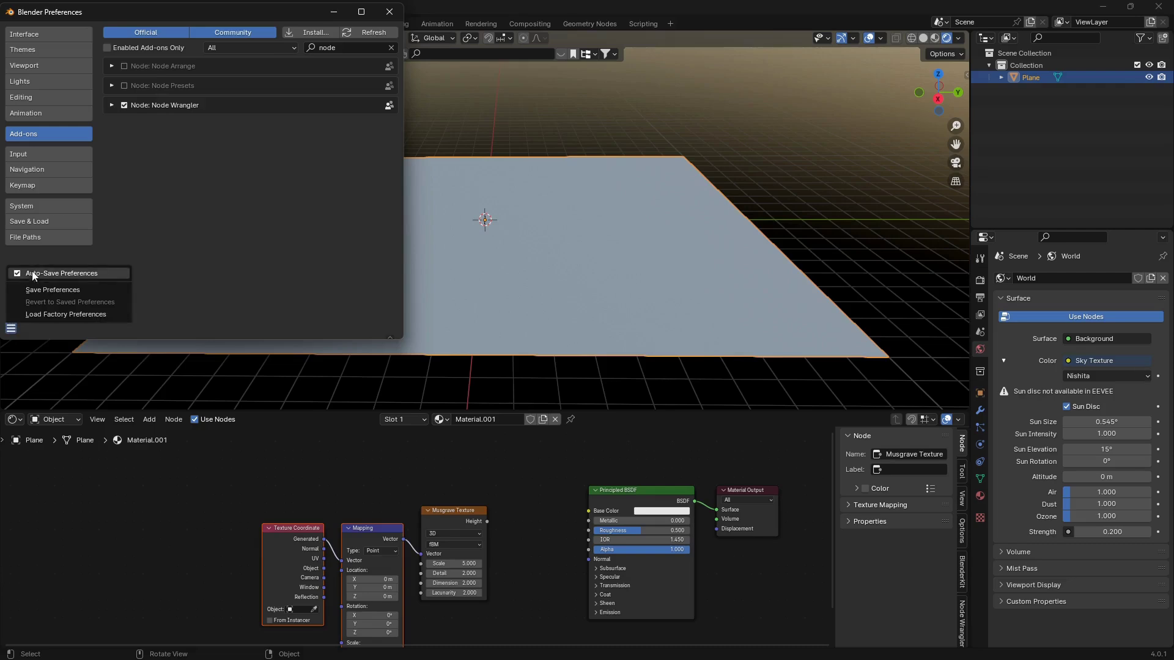
click(37, 275)
Connect Musgrave Height to the Principled BSDF Alpha and inspect the patterned plane
click(390, 11)
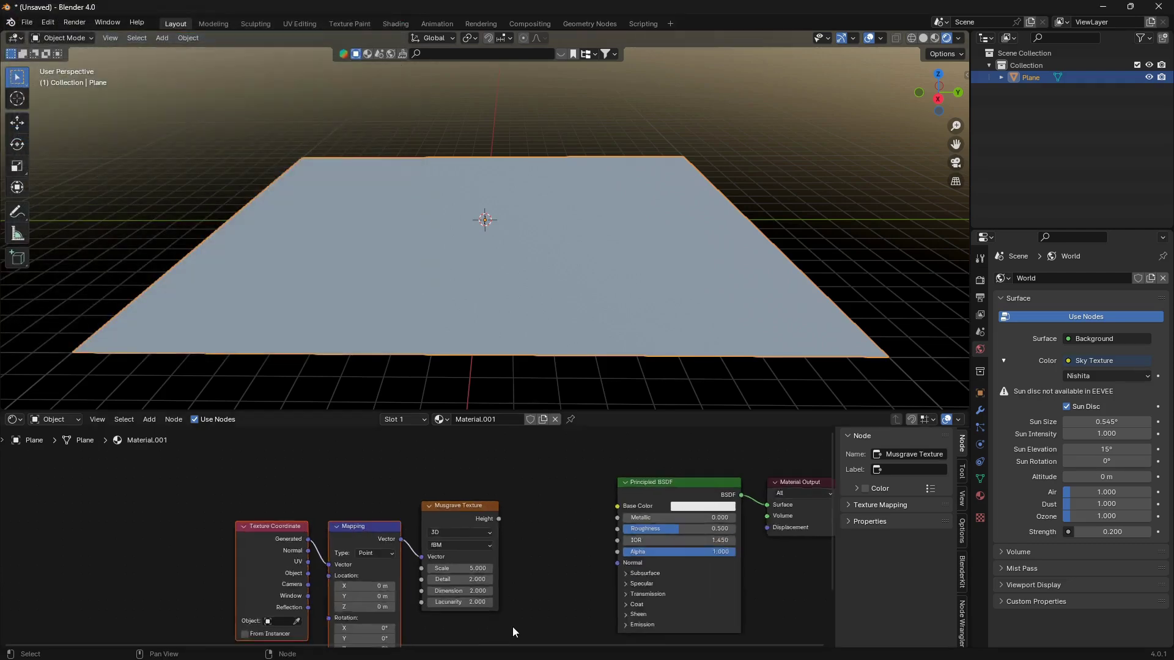
scroll(512, 626, up, 3)
drag(392, 509, 532, 549)
middle_drag(597, 314, 570, 291)
scroll(493, 277, up, 2)
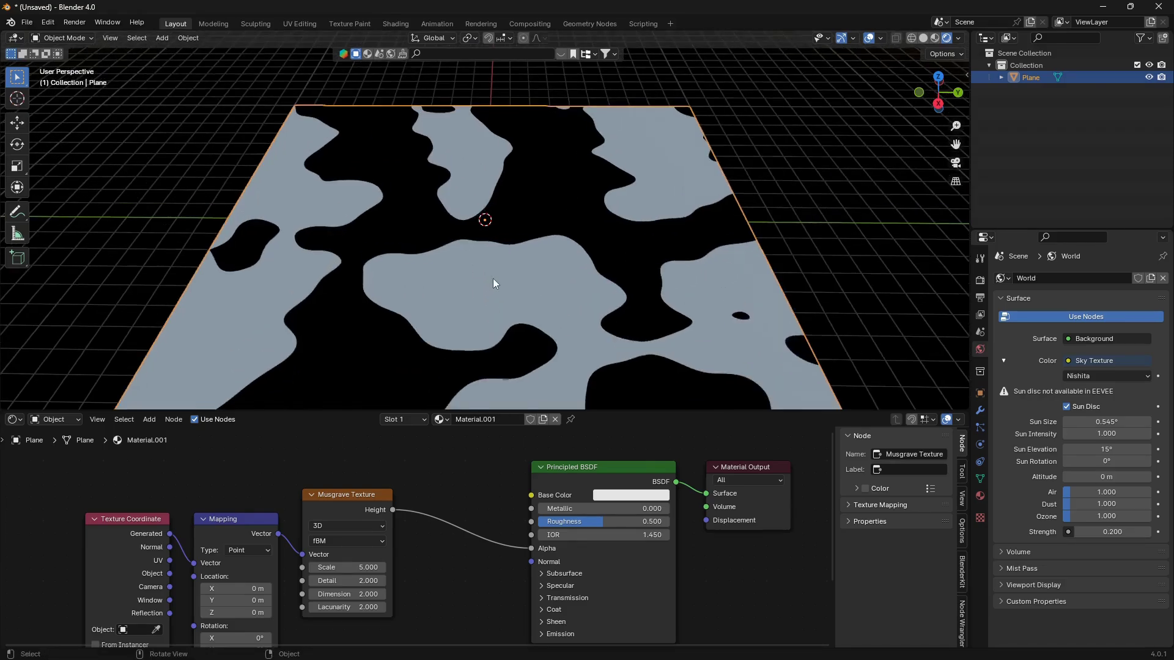
middle_drag(493, 284, 516, 258)
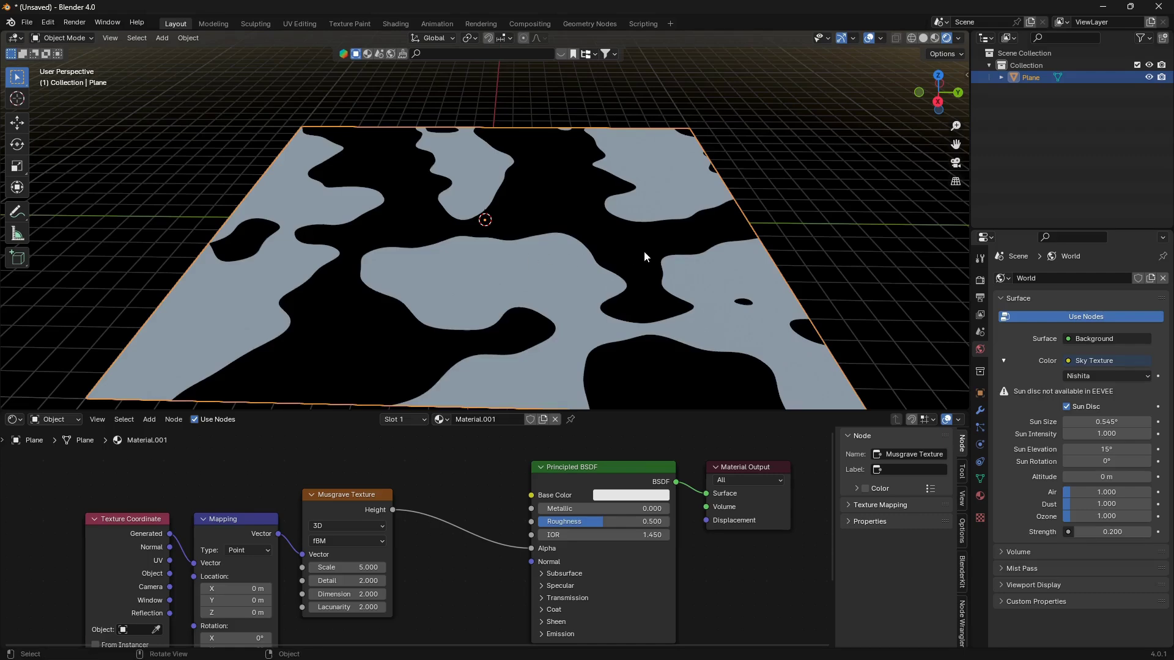
middle_drag(669, 236, 591, 264)
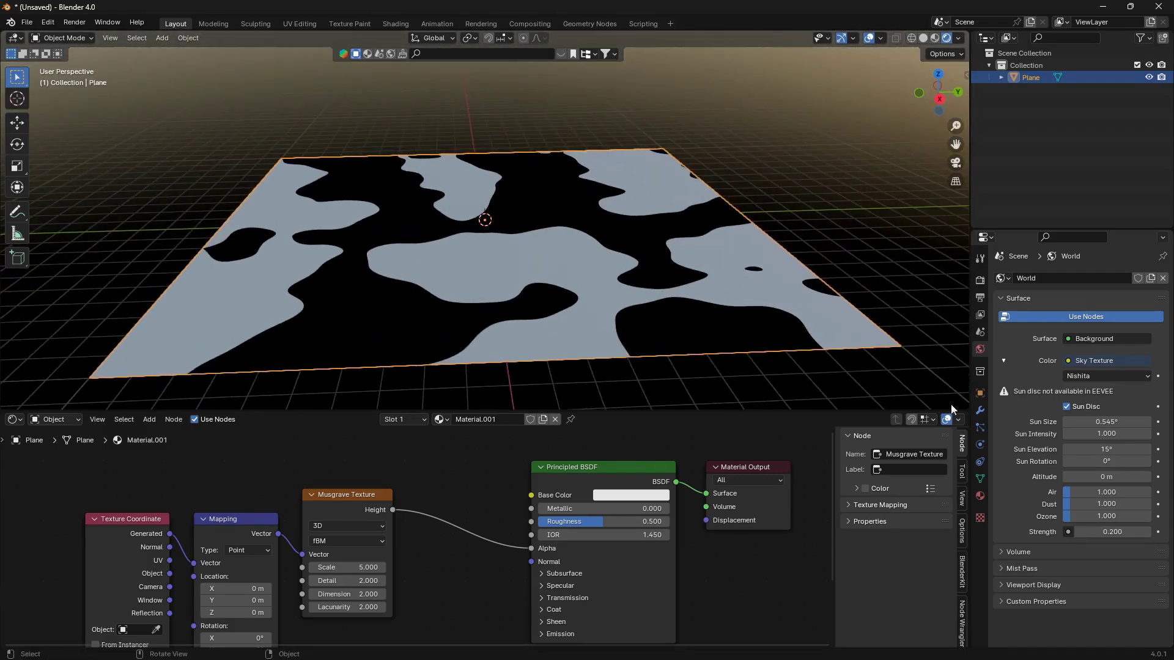
Set Material.001's Blend Mode to Alpha Blend so the dark areas turn transparent
click(981, 496)
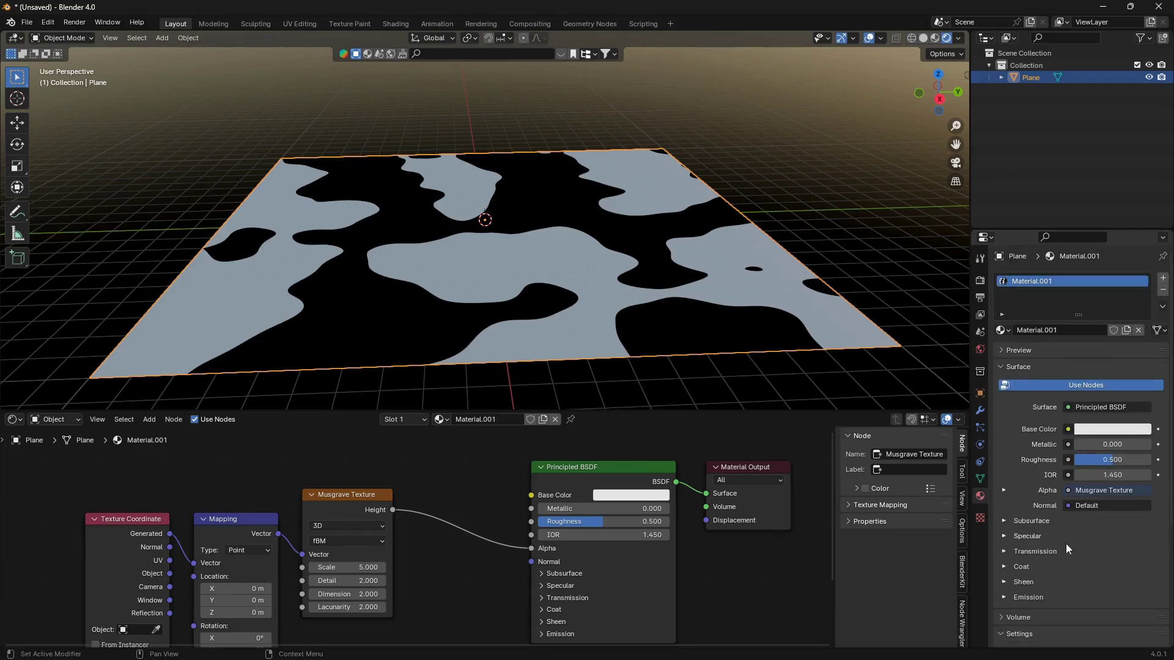
scroll(1039, 569, down, 3)
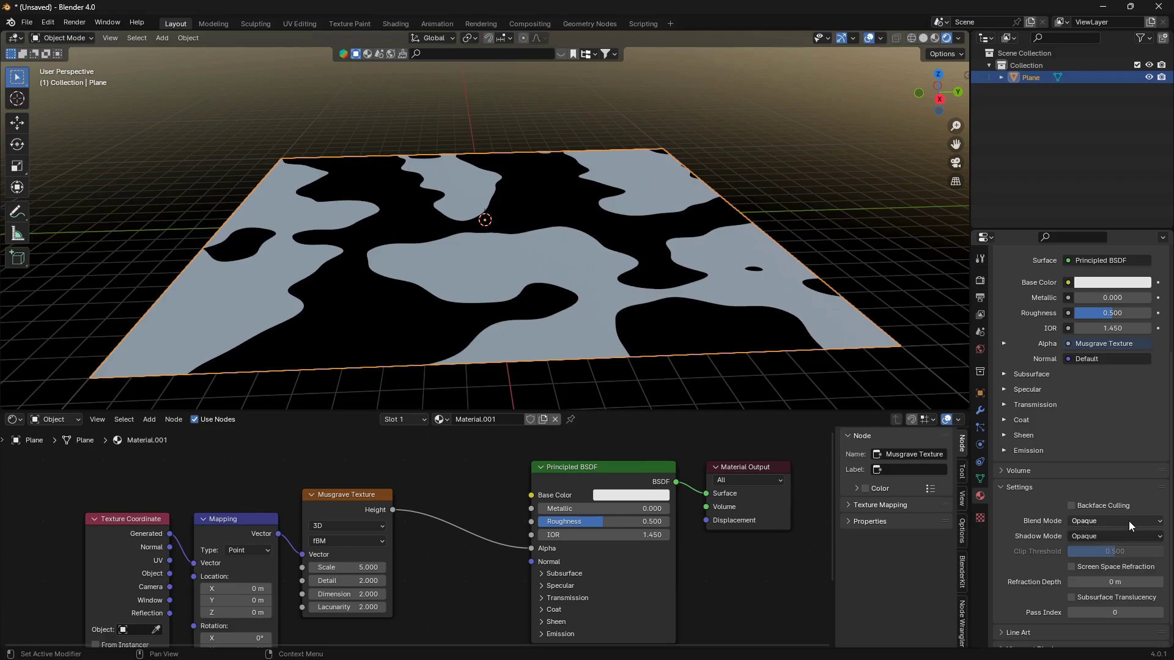
click(1128, 521)
click(1093, 576)
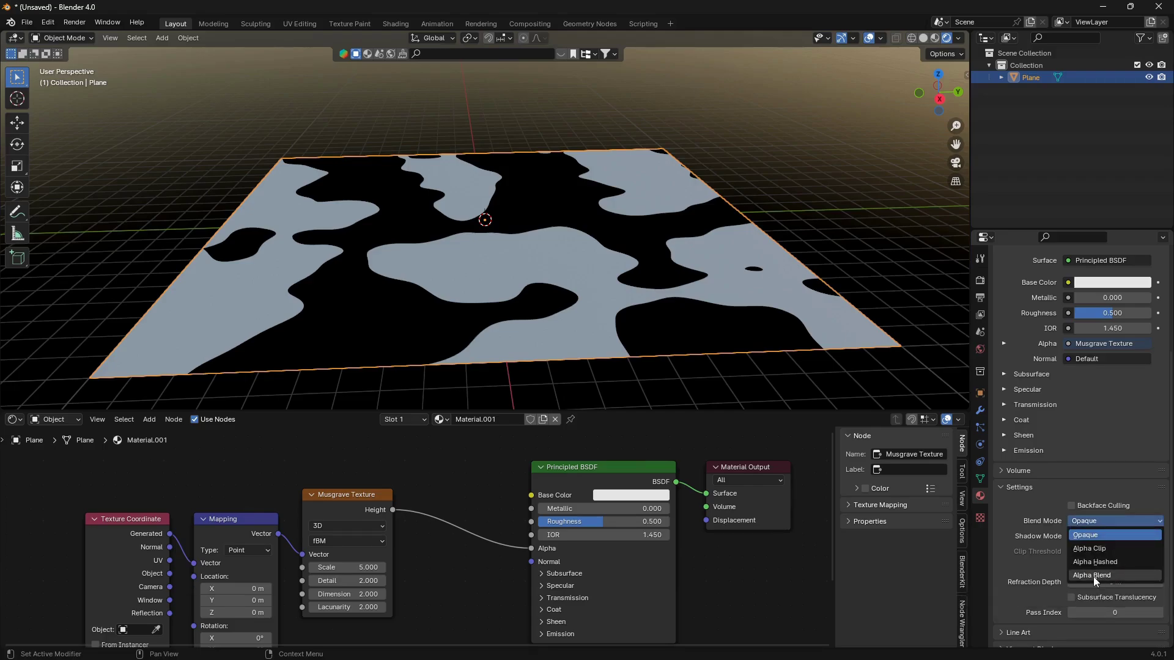
middle_drag(476, 256, 555, 275)
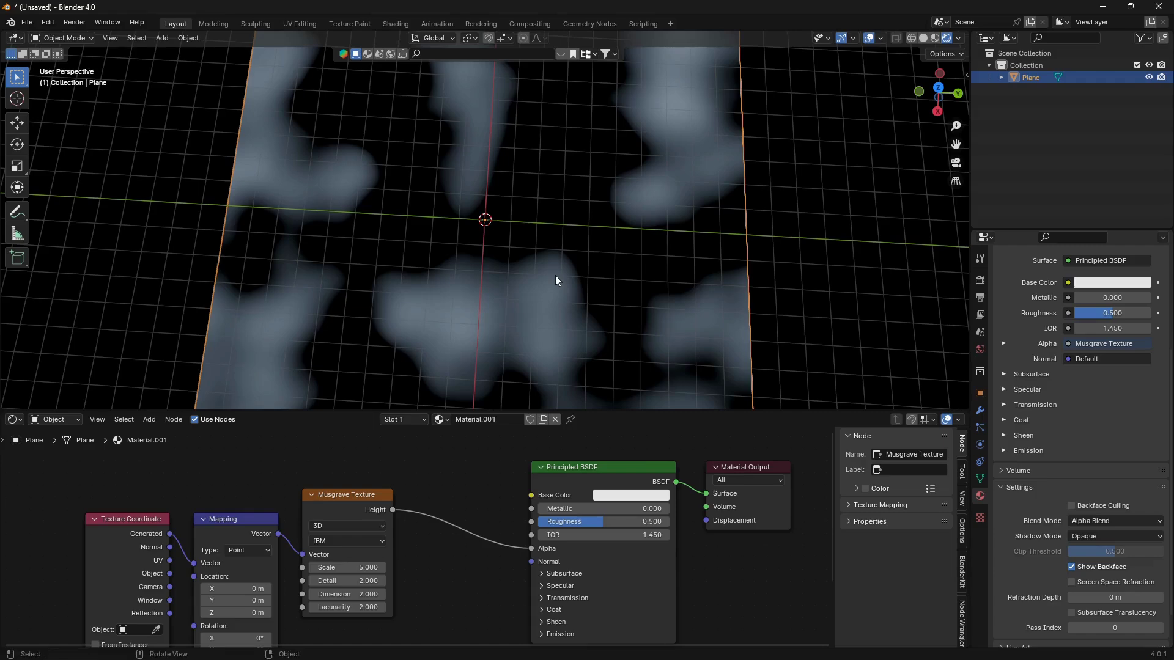
From the top view, scale the plane up larger
key(KP_7)
scroll(595, 197, down, 2)
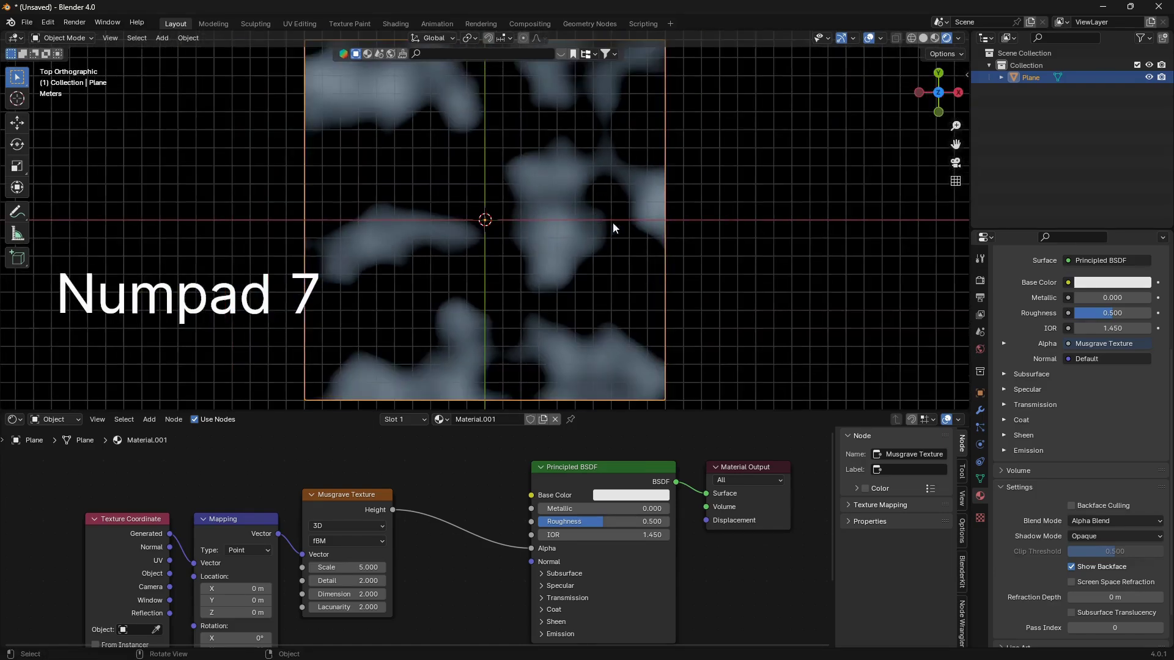
key(s)
click(760, 221)
Raise the Musgrave Texture's Detail to 15
middle_drag(475, 600, 567, 567)
scroll(621, 580, up, 1)
scroll(613, 578, up, 4)
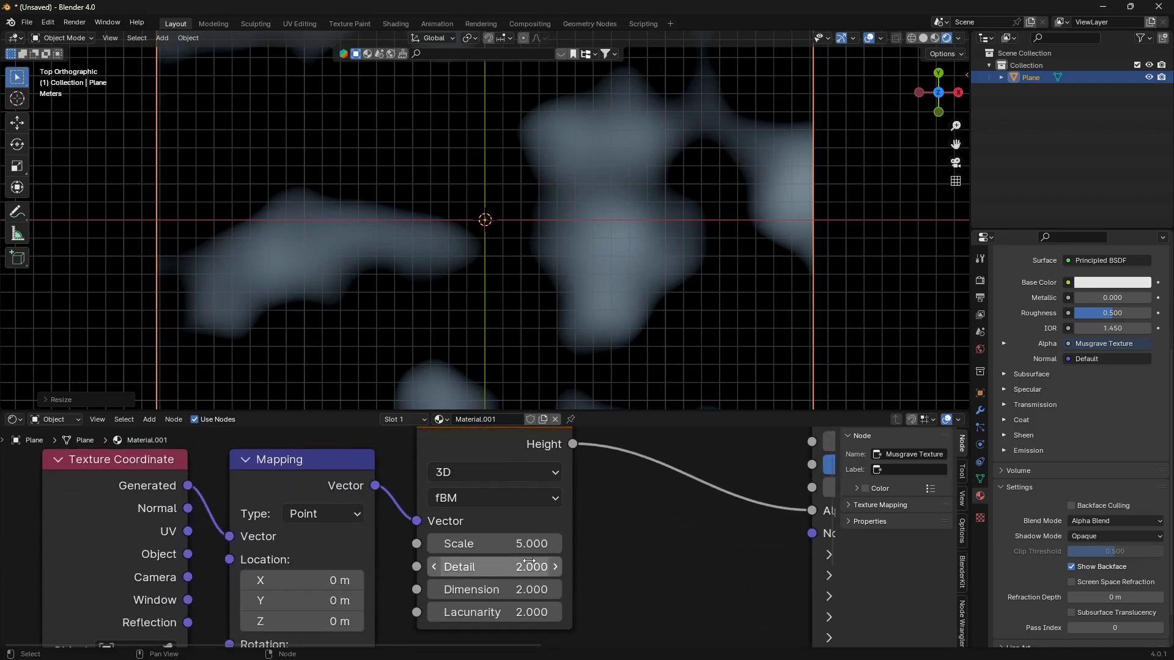
drag(483, 566, 634, 524)
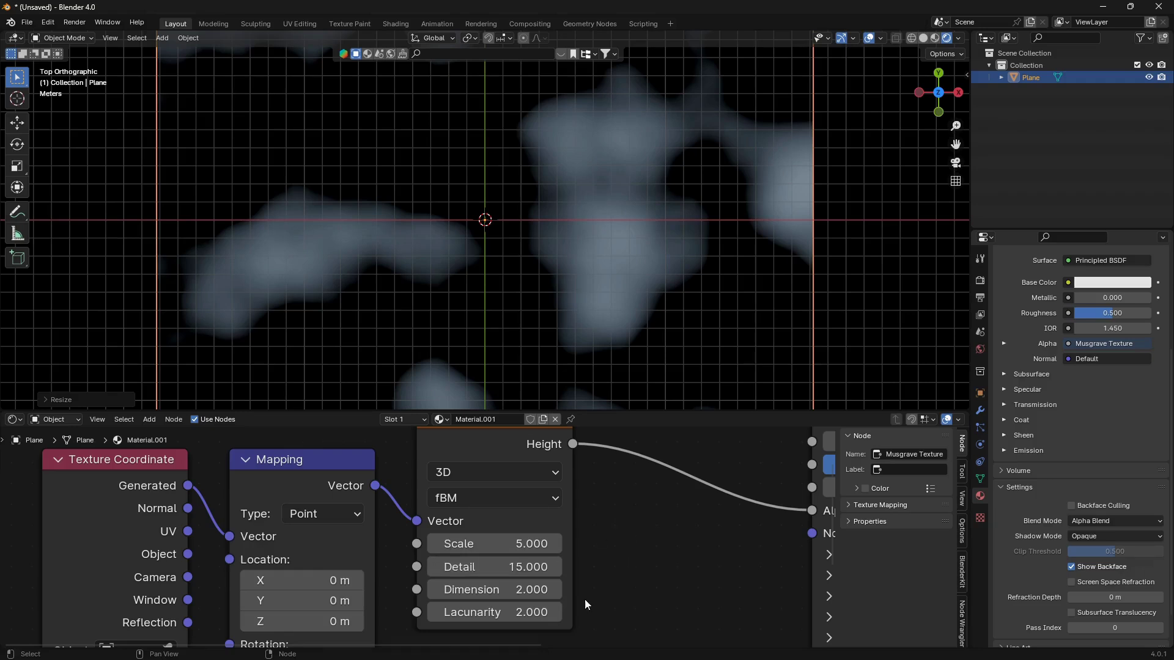
scroll(551, 599, up, 2)
middle_drag(551, 599, 581, 562)
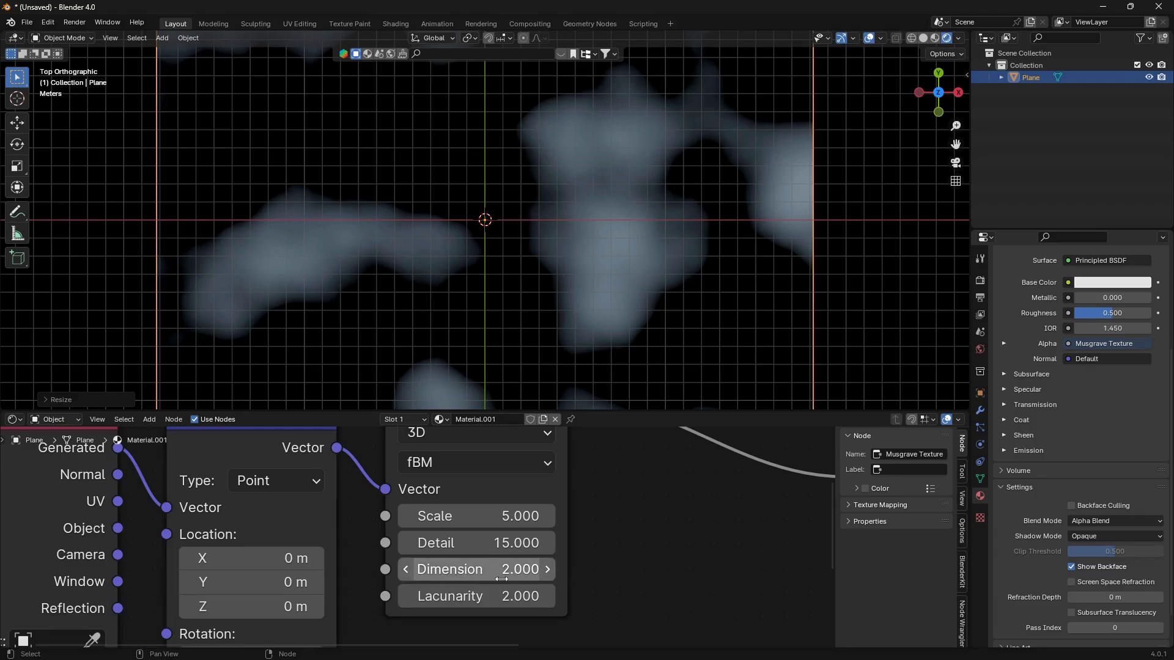
Set the Musgrave Texture's Dimension to 0.770 to reshape the clouds
middle_drag(625, 283, 564, 292)
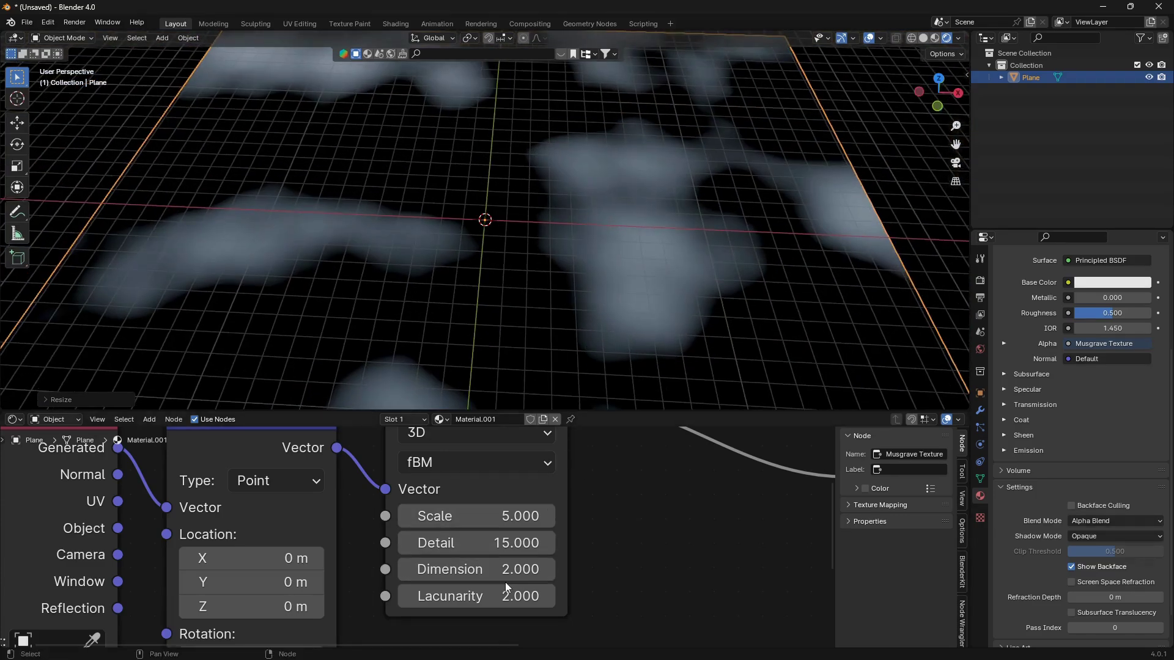
drag(500, 572, 385, 572)
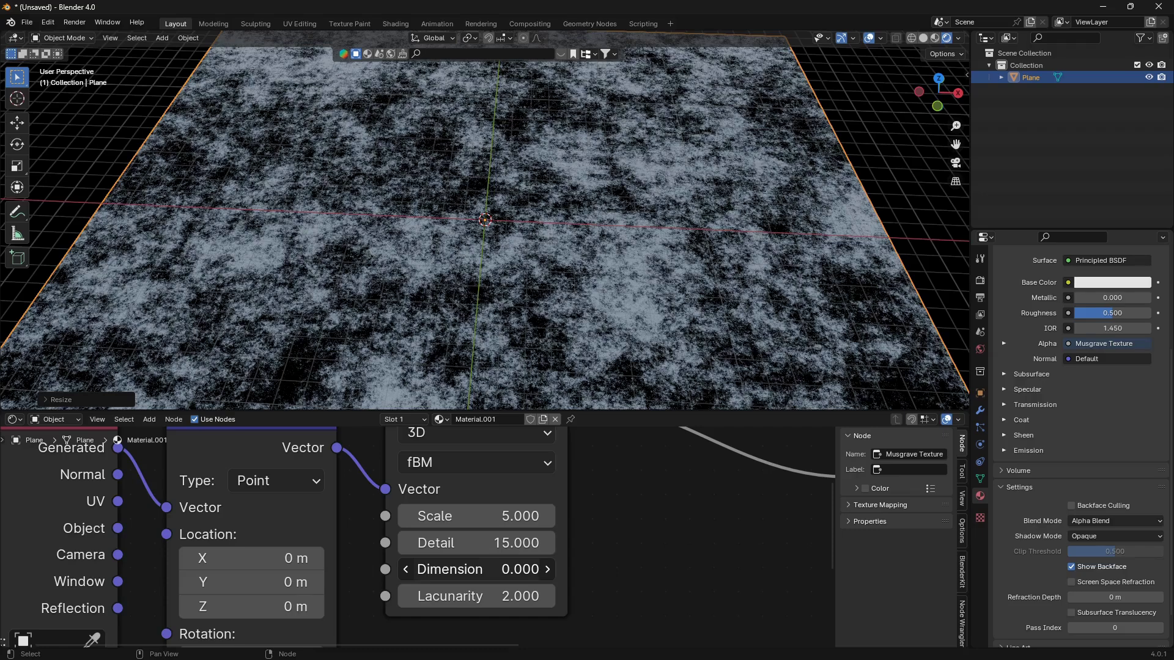
drag(476, 569, 520, 569)
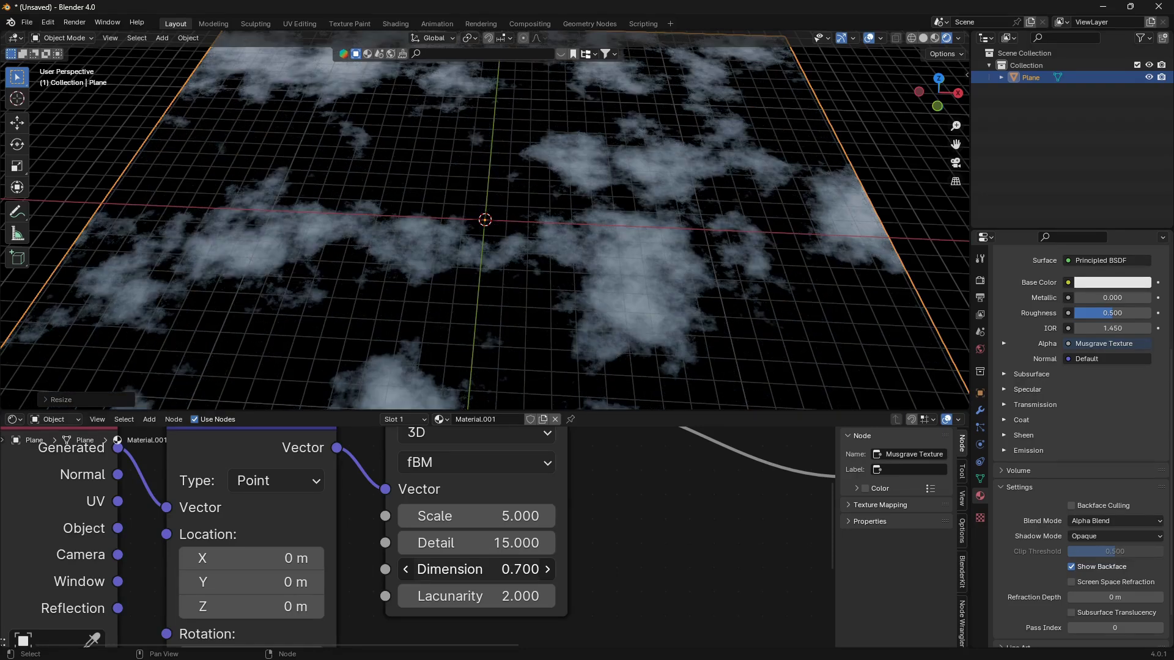
middle_drag(683, 266, 599, 399)
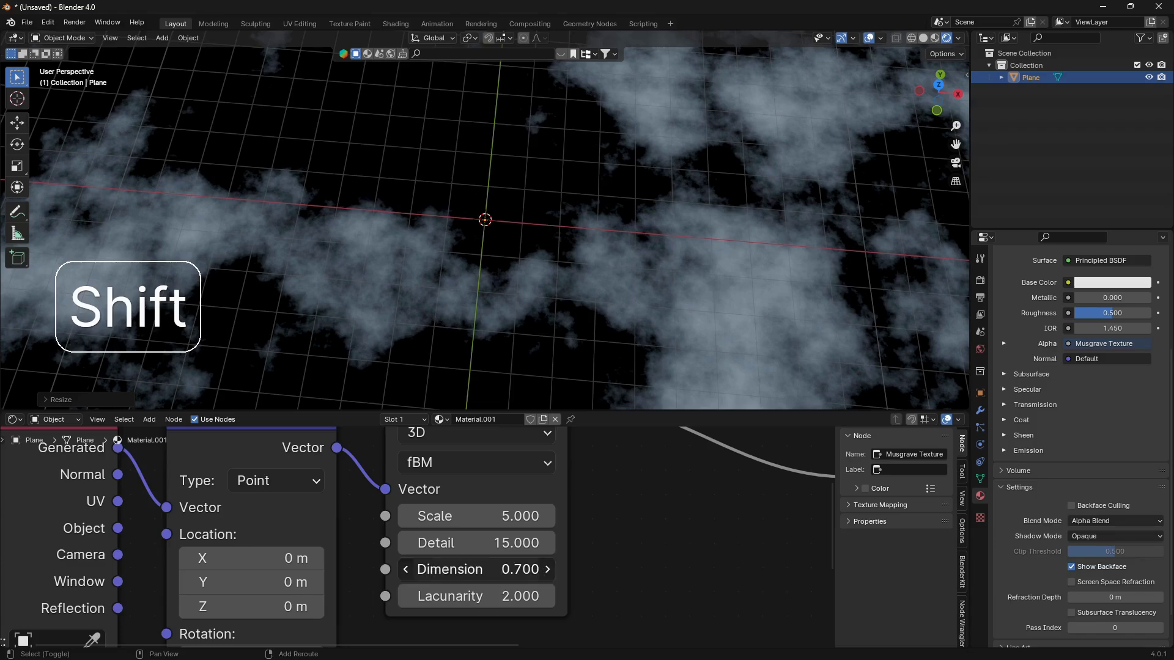
shift+drag(476, 569, 486, 569)
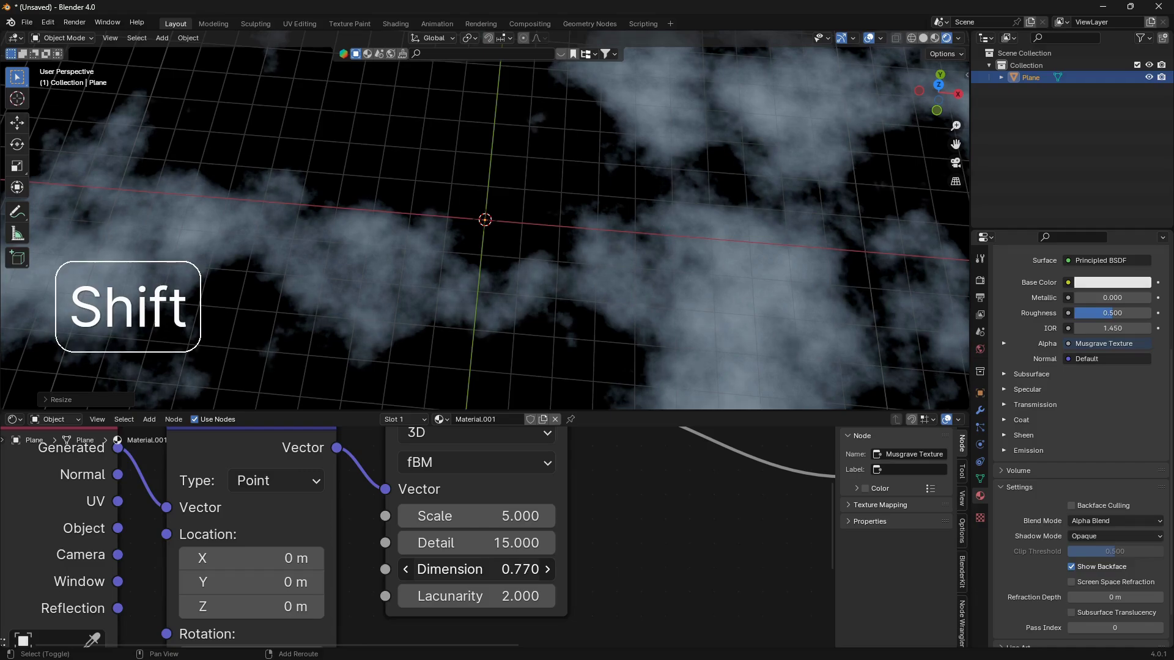
middle_drag(559, 287, 555, 140)
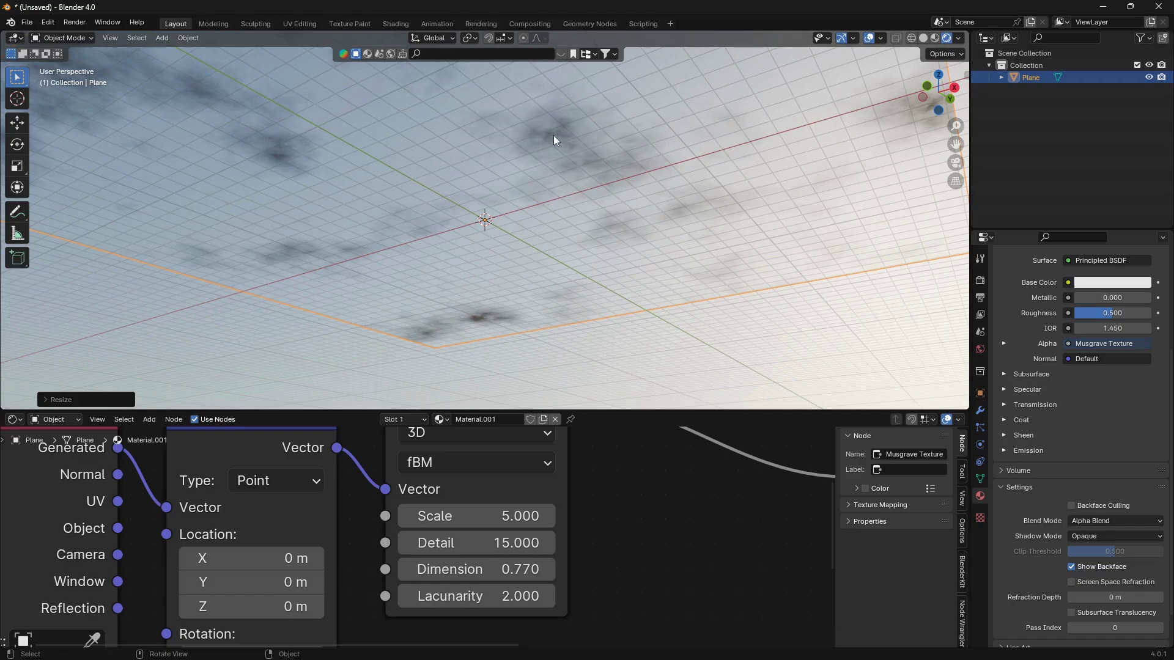
Rescale the cloud plane and return to a top-down view
key(s)
click(642, 239)
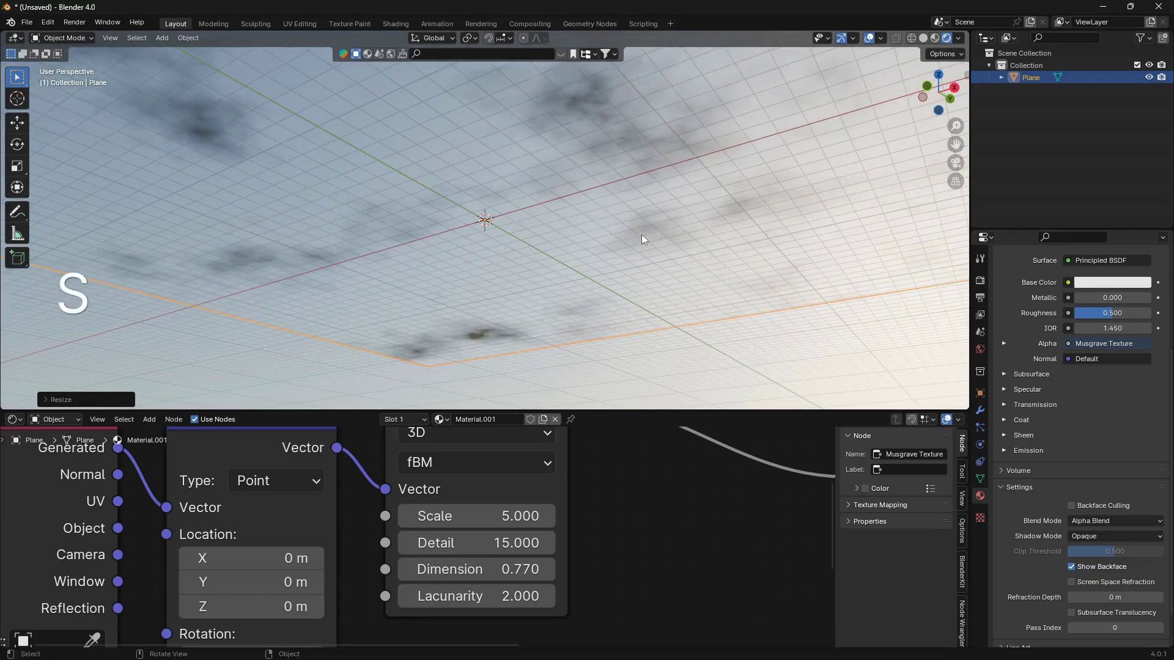
mouse_move(641, 239)
middle_down()
mouse_move(621, 304)
mouse_move(634, 358)
mouse_move(596, 224)
mouse_move(624, 187)
mouse_move(620, 157)
mouse_move(626, 255)
middle_up()
scroll(719, 549, down, 2)
Change the Principled BSDF Base Color from white to a pale pink, then view the plane from the top
middle_drag(718, 549, 466, 657)
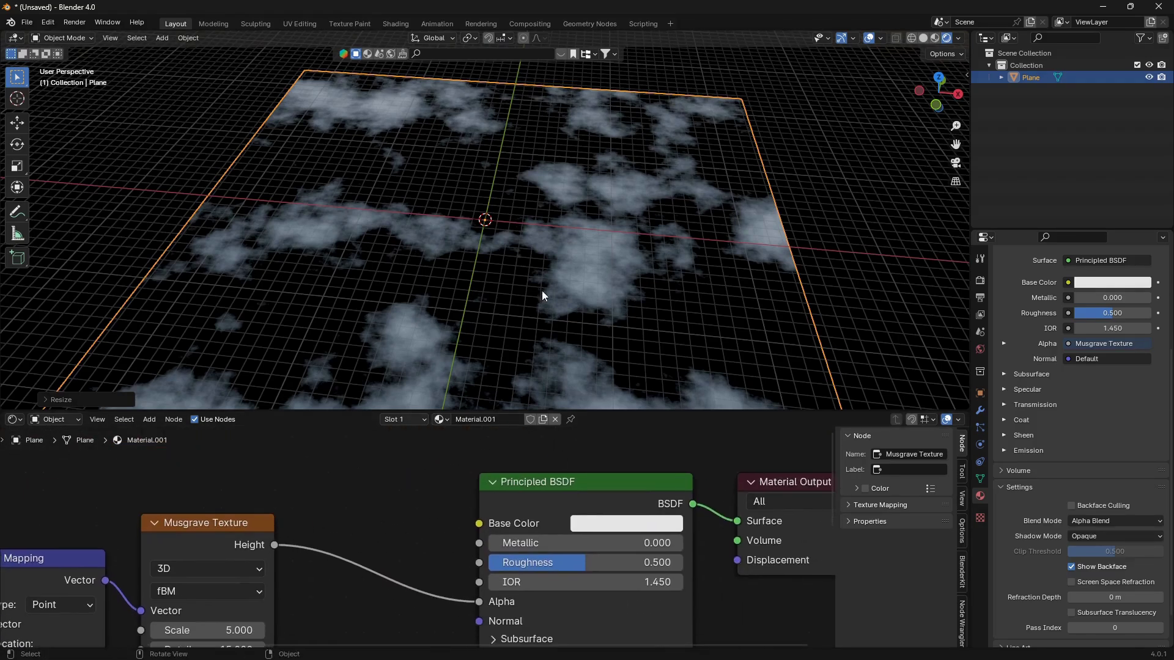
click(630, 525)
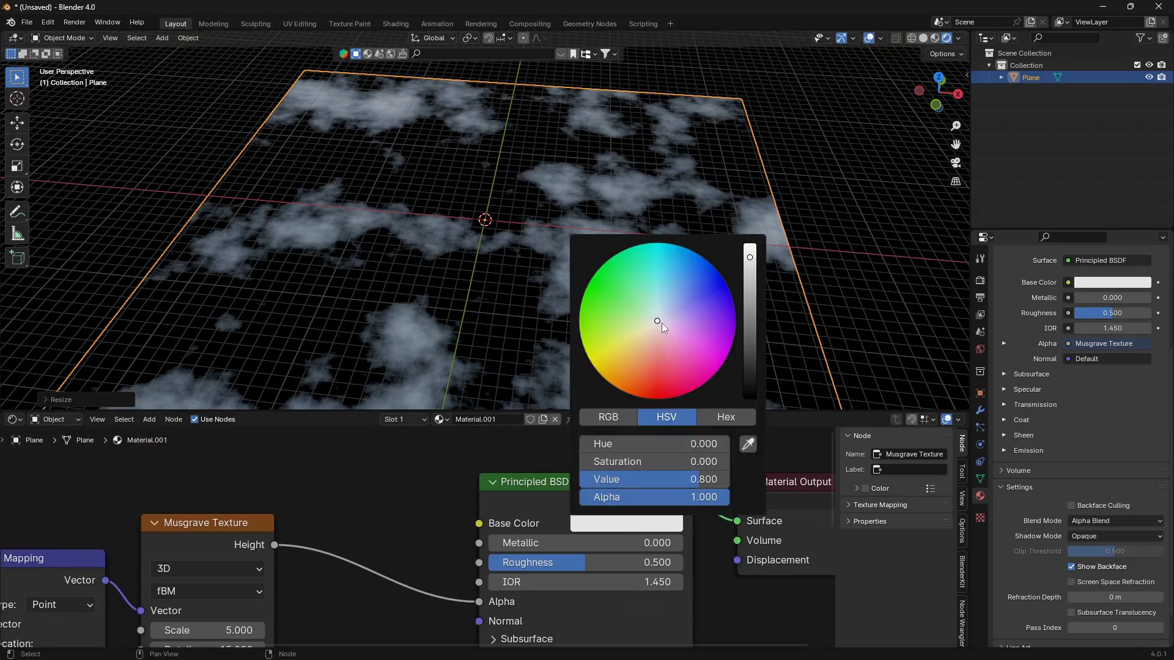
mouse_move(661, 322)
mouse_down()
mouse_move(687, 300)
mouse_move(669, 342)
mouse_move(623, 302)
mouse_move(639, 355)
mouse_move(660, 327)
mouse_move(667, 336)
mouse_up()
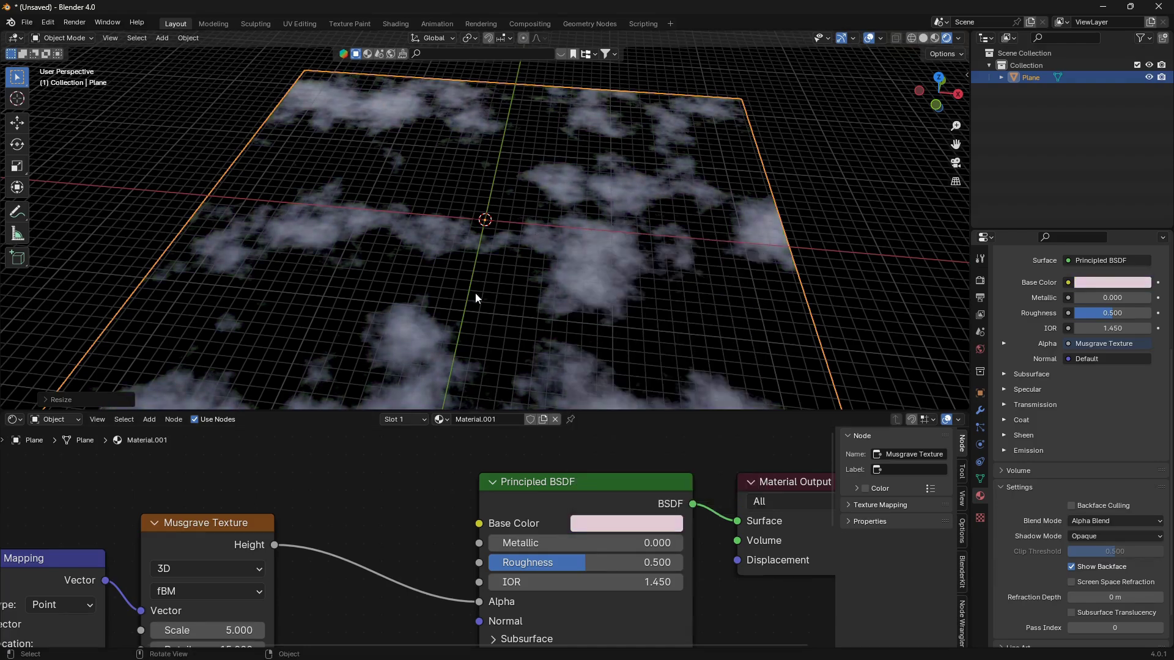
middle_drag(475, 292, 446, 286)
key(KP_7)
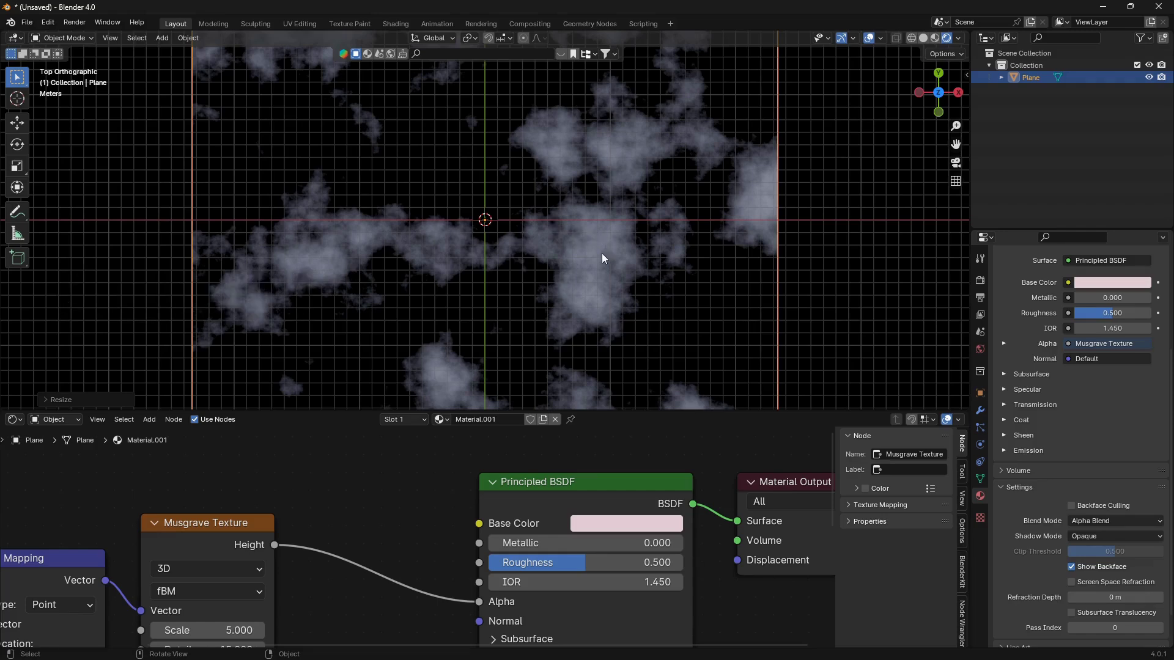
Preview sliding the clouds with Mapping Location X, undo it, and return to top view
middle_drag(292, 644, 684, 466)
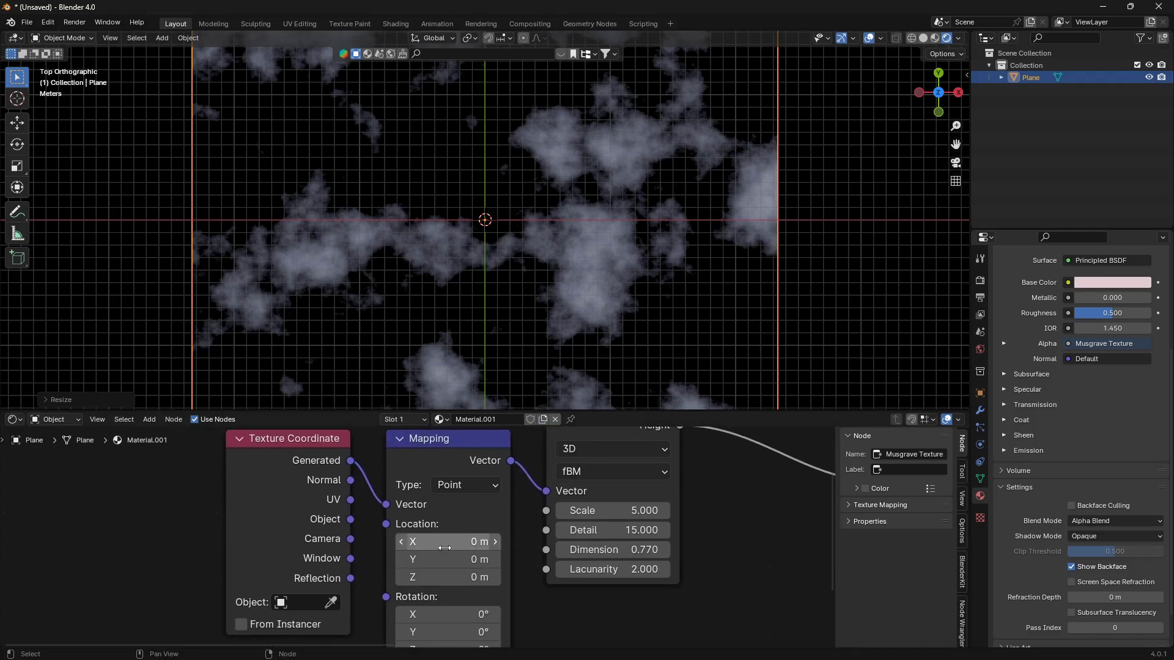
key(shift)
shift+drag(463, 543, 581, 544)
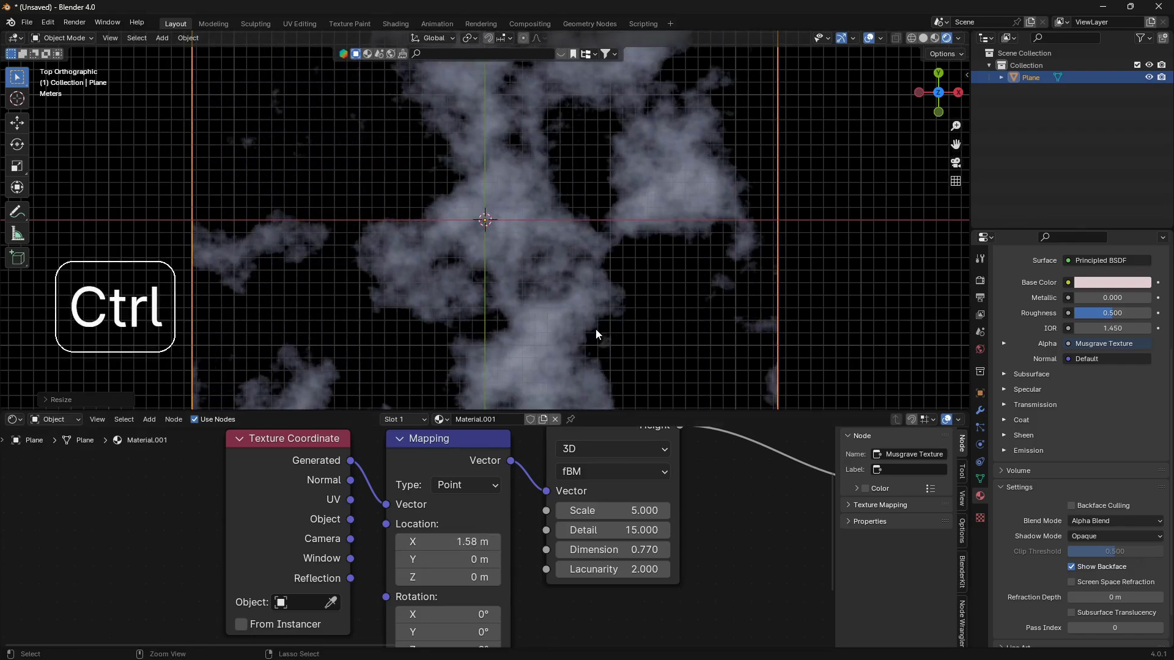
key(ctrl+z)
middle_drag(566, 291, 559, 237)
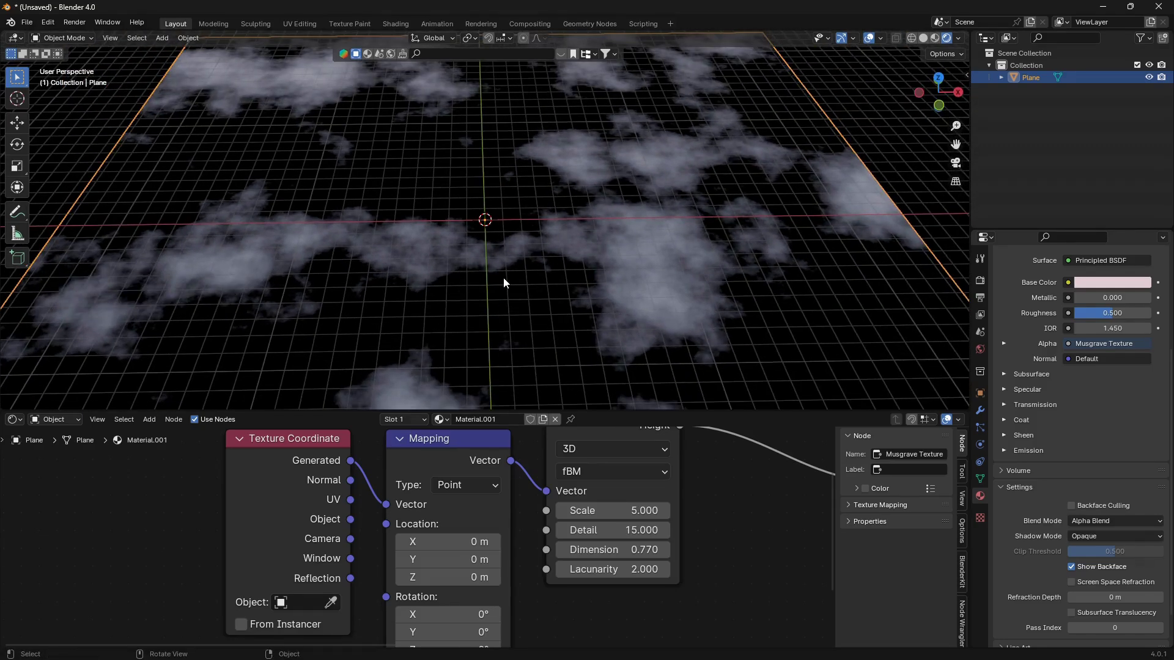
key(KP_7)
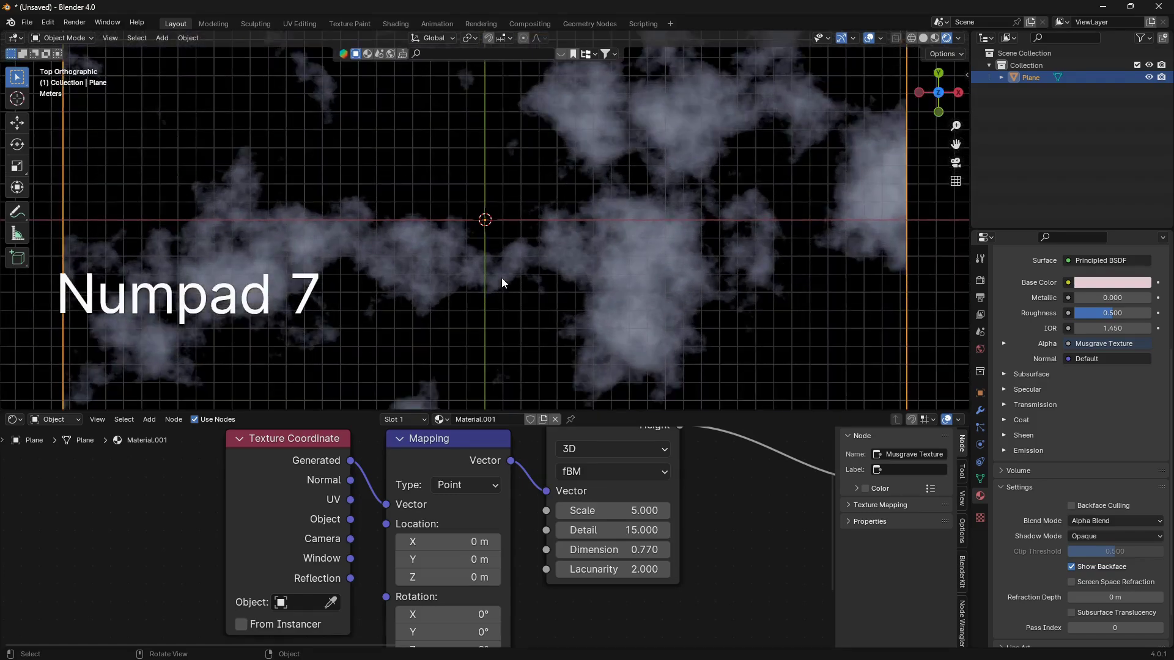
Preview offsetting Mapping Location Z, undo back to zero, and return to top view
shift+drag(464, 577, 580, 577)
key(ctrl+z)
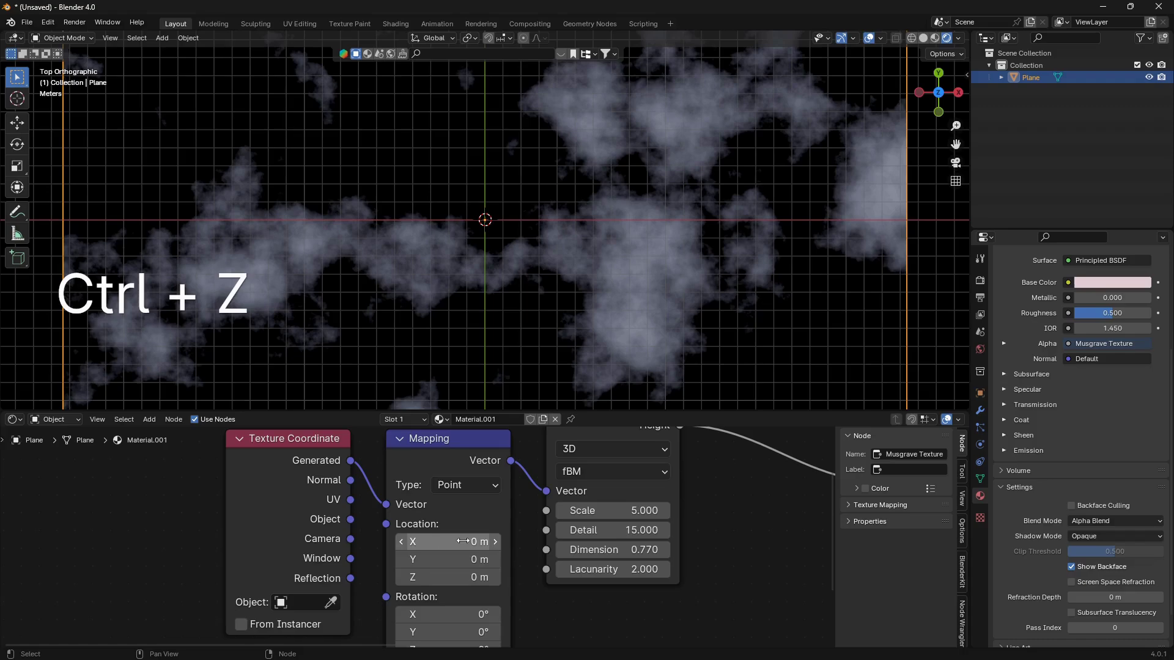
key(ctrl+z)
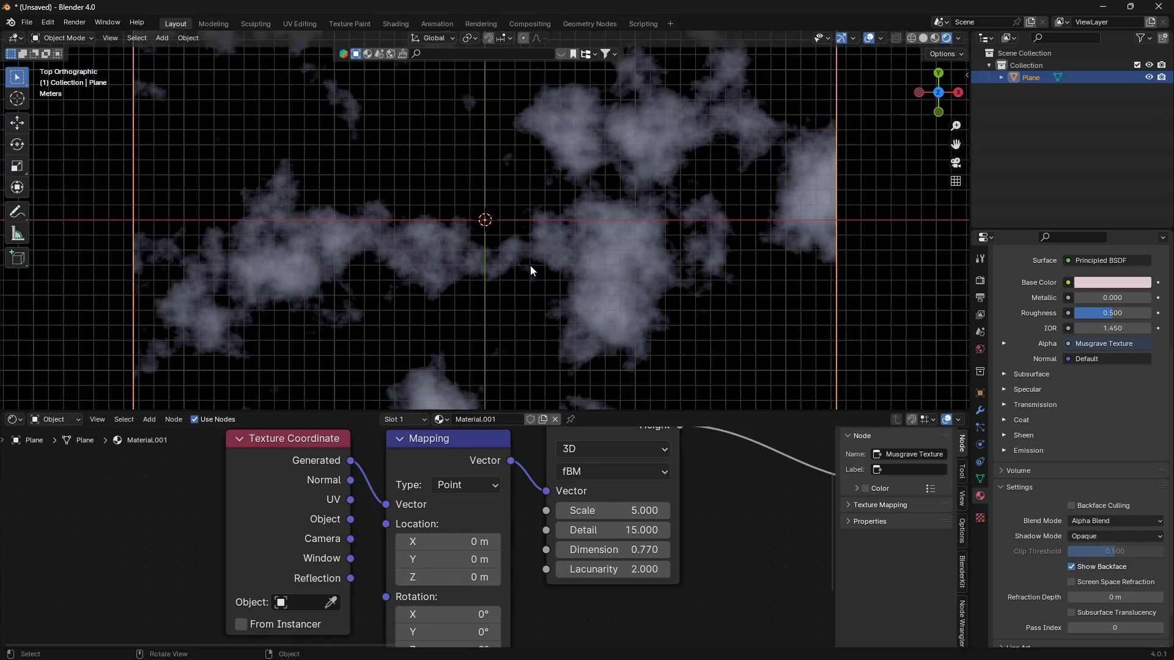
middle_drag(531, 271, 545, 156)
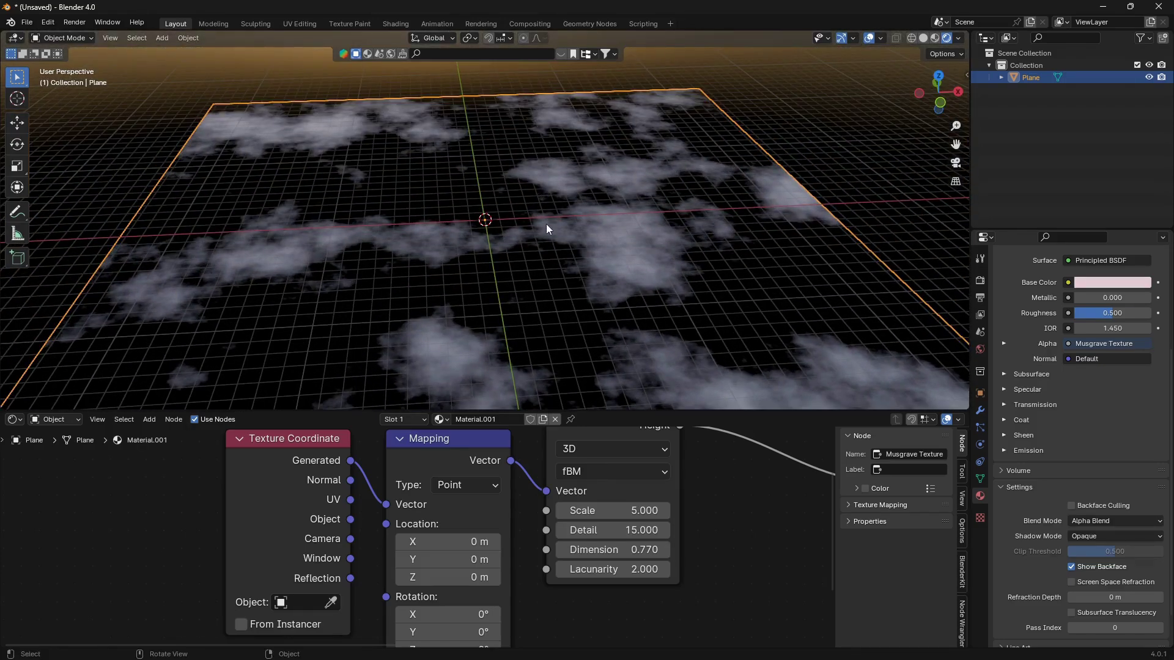
key(KP_7)
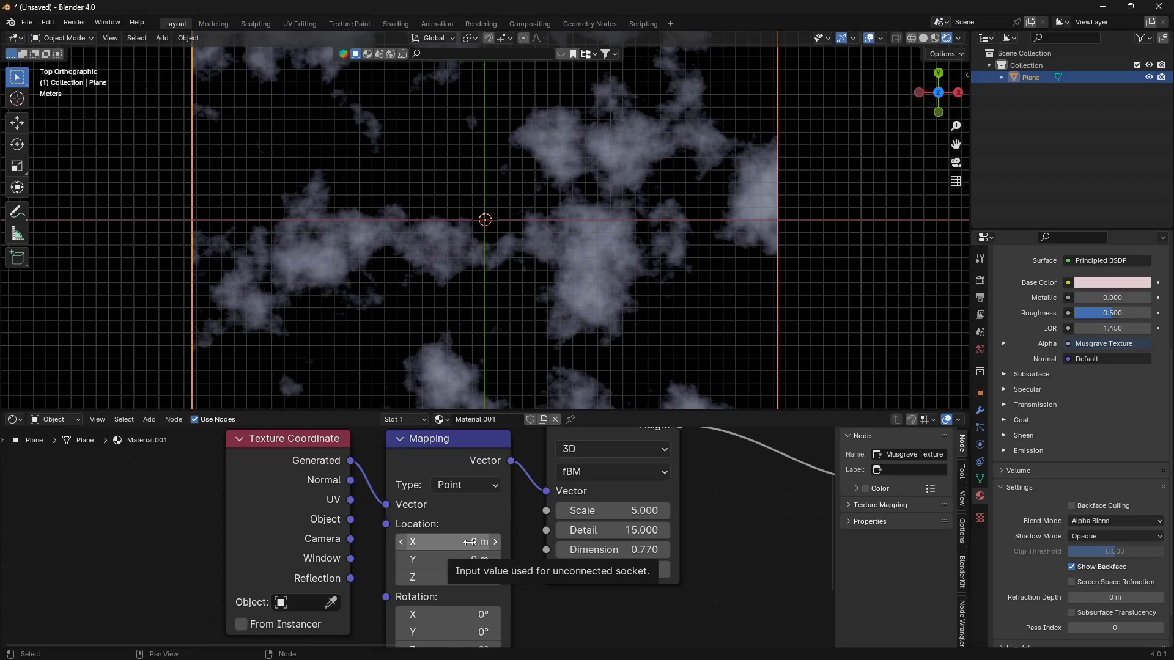
Drive Mapping Location X with #frame/2000 and Location Z with #frame/2100
click(471, 541)
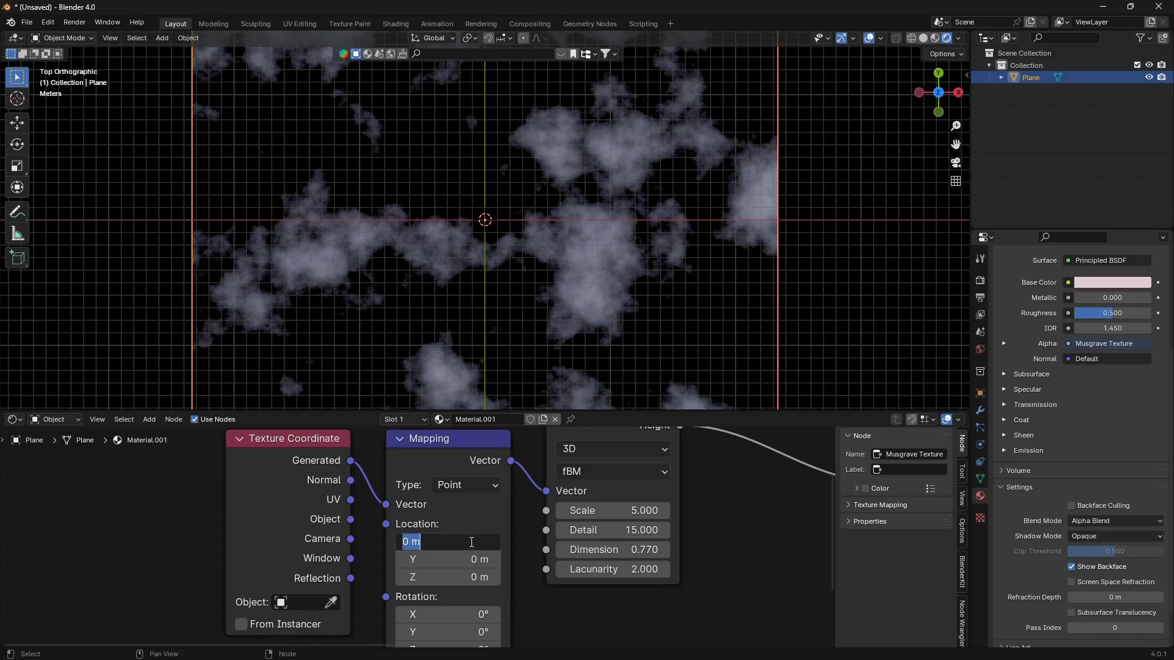
key(BackSpace)
text(#frame)
key(shift)
text(/2000)
key(Return)
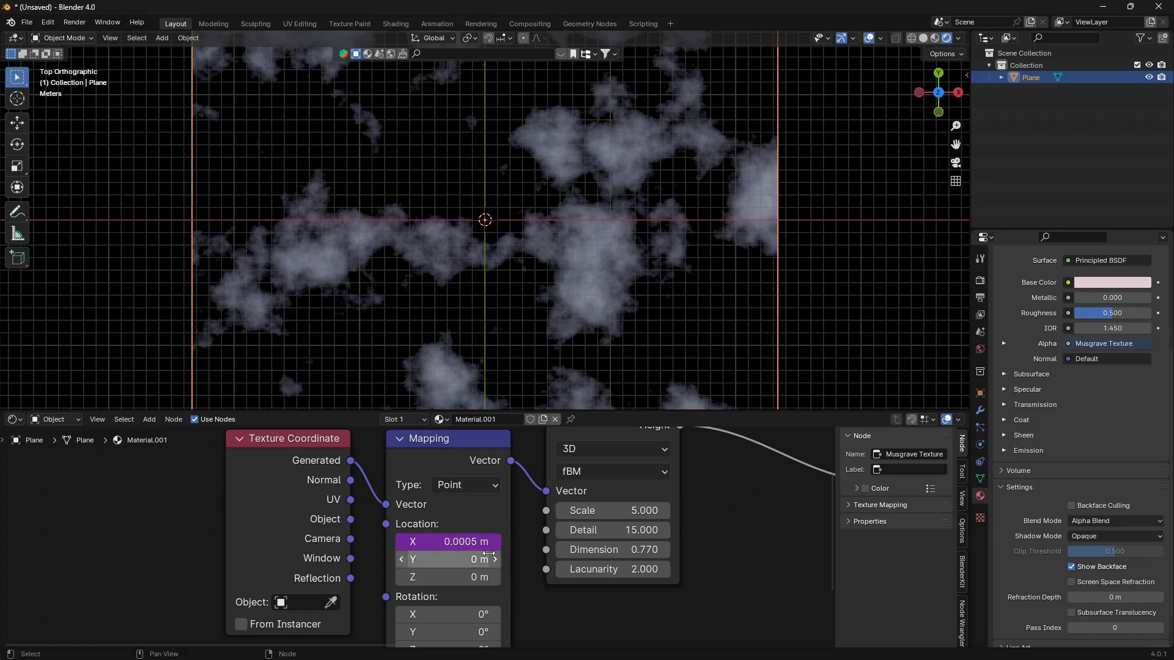
click(456, 577)
text(#fram)
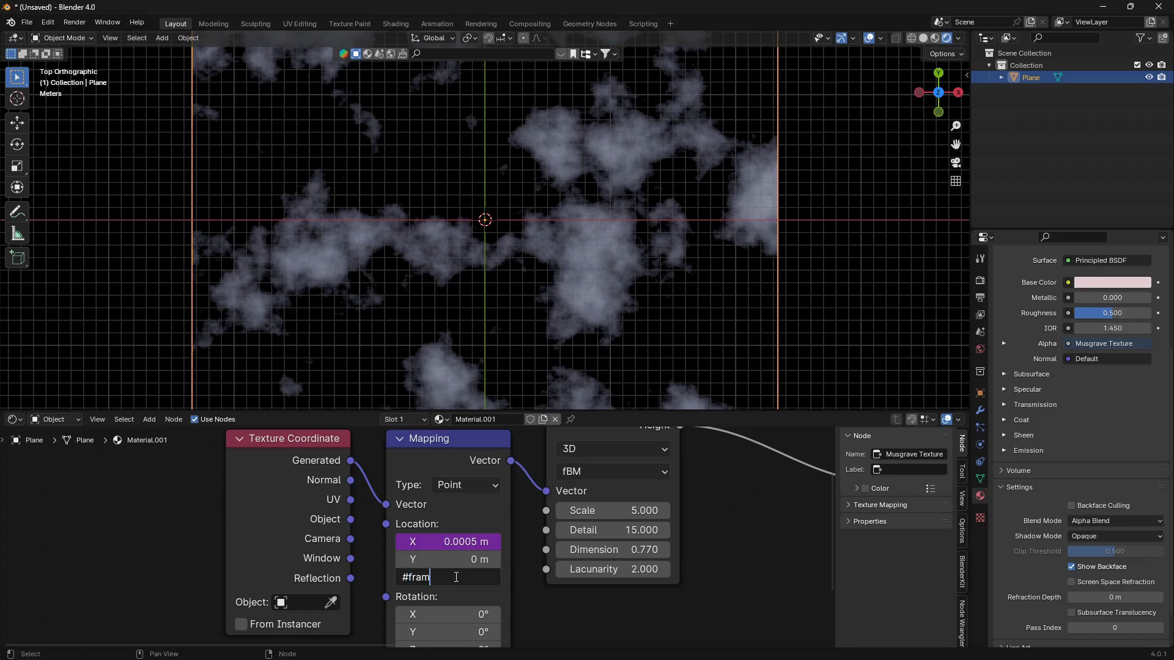
text(e/2100)
key(Return)
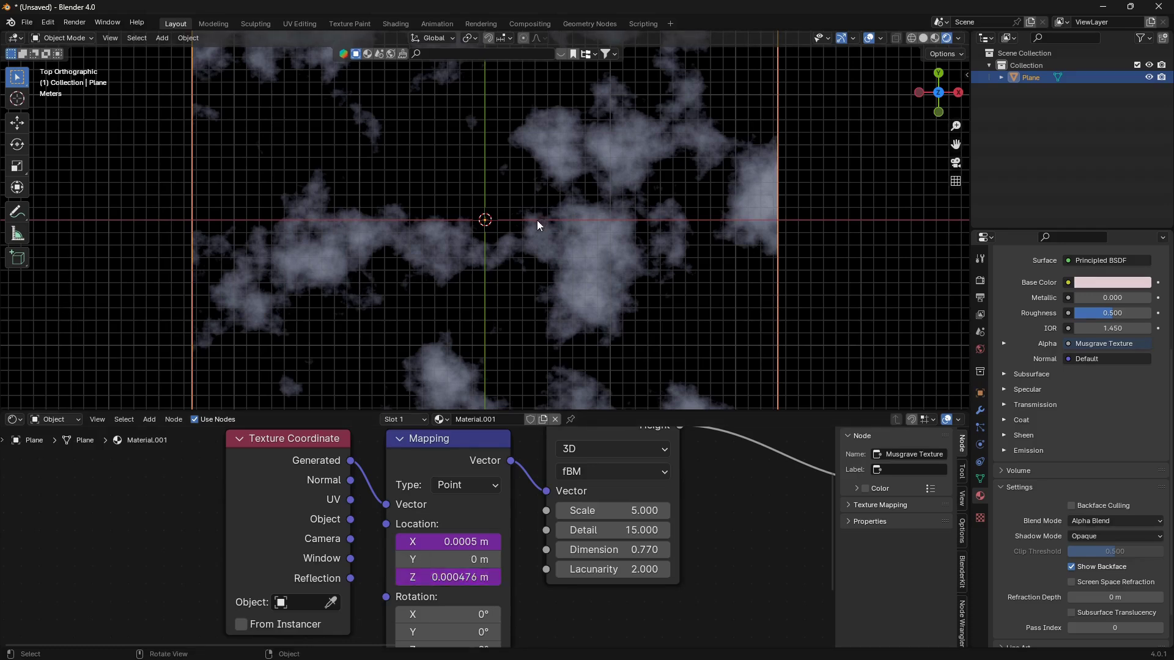
Play the animation and watch the clouds drift from a low side angle, overlays briefly hidden
key(space)
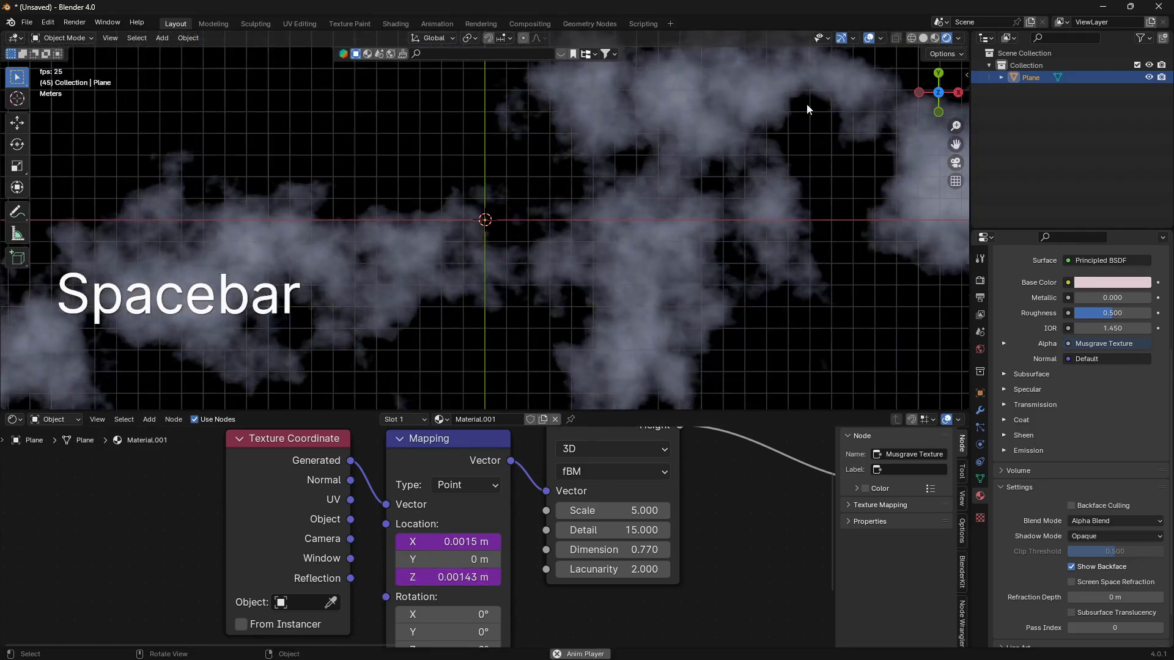
click(870, 37)
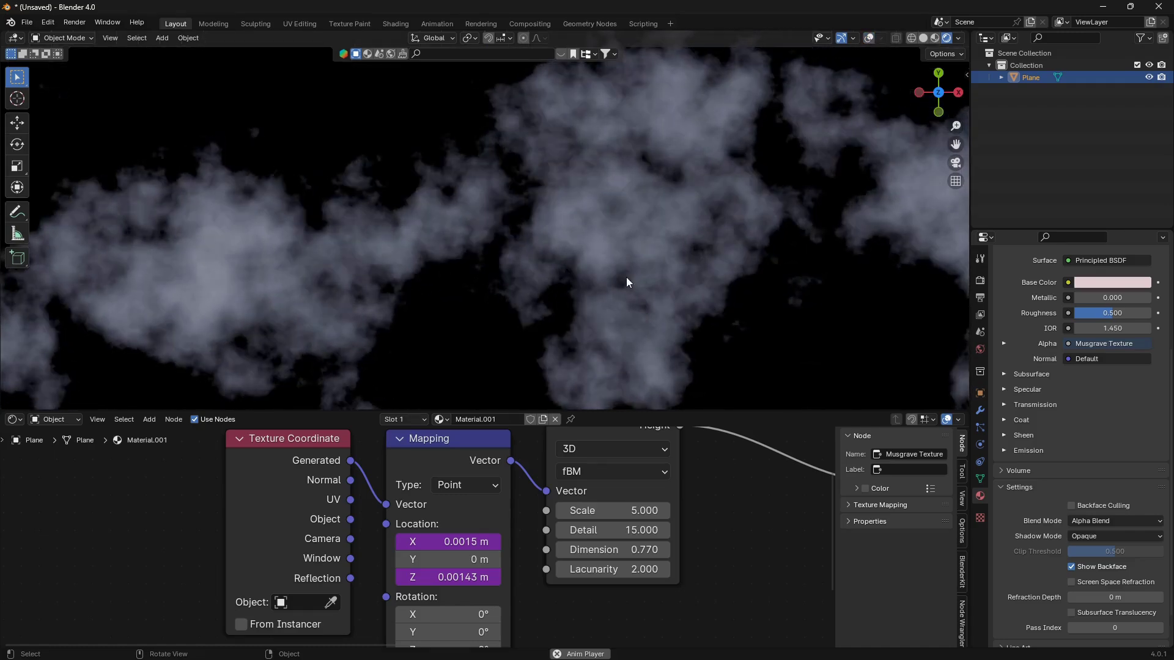
scroll(627, 281, down, 2)
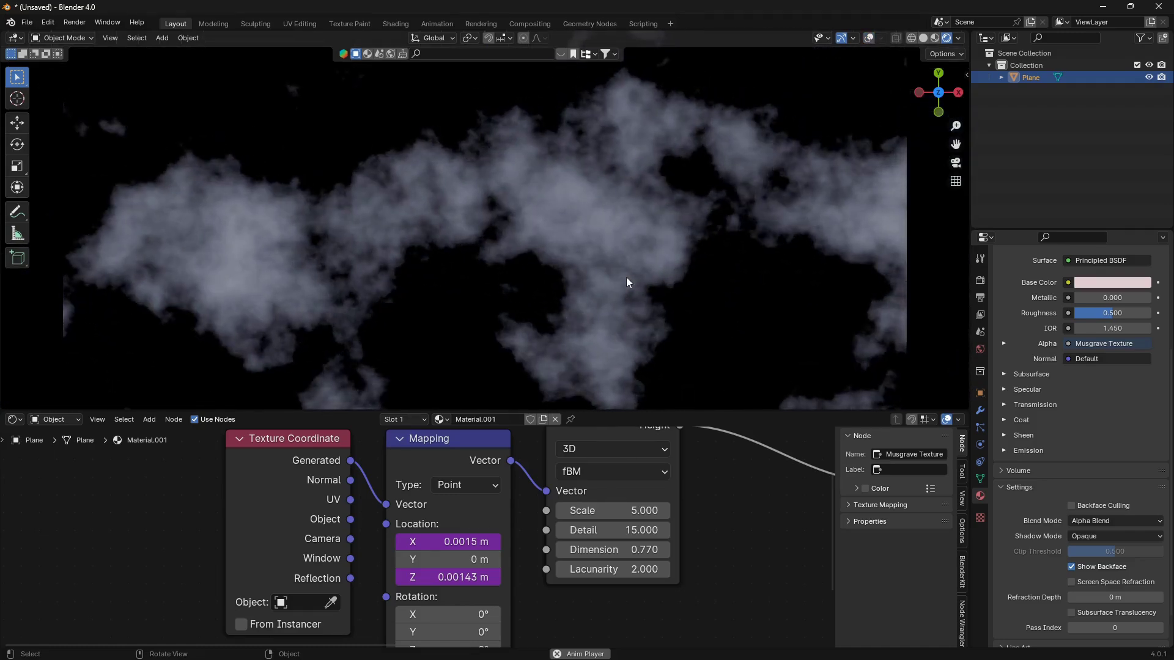
middle_drag(626, 277, 578, 69)
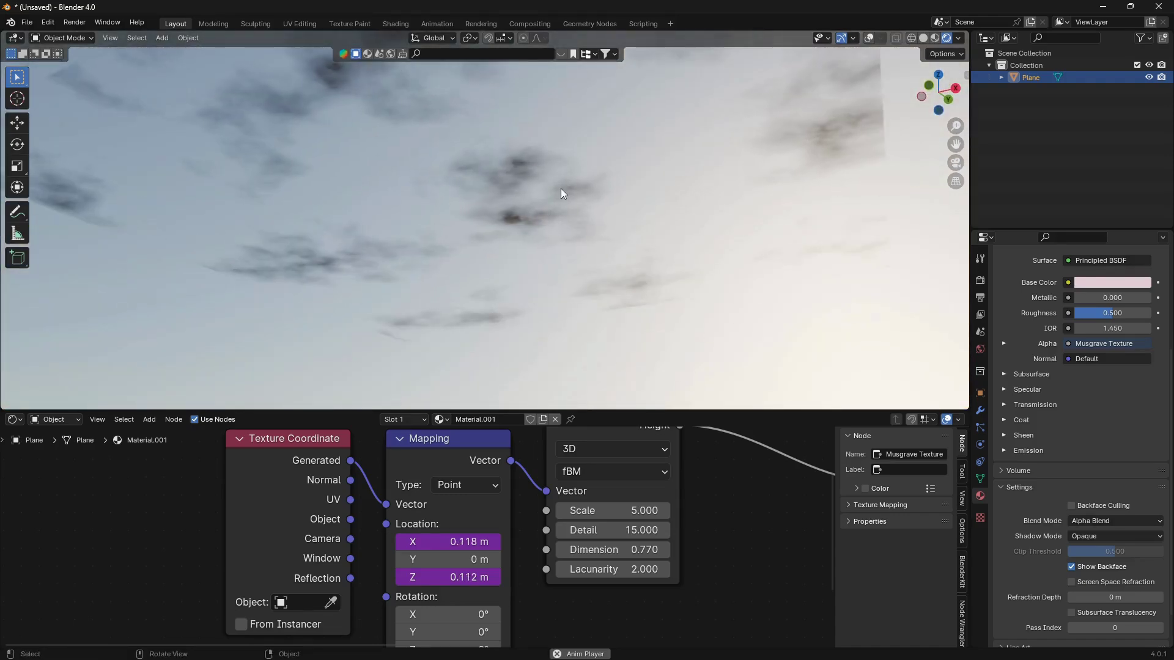
key(shift+alt+z)
Scale the cloud plane up so it covers more of the scene
key(s)
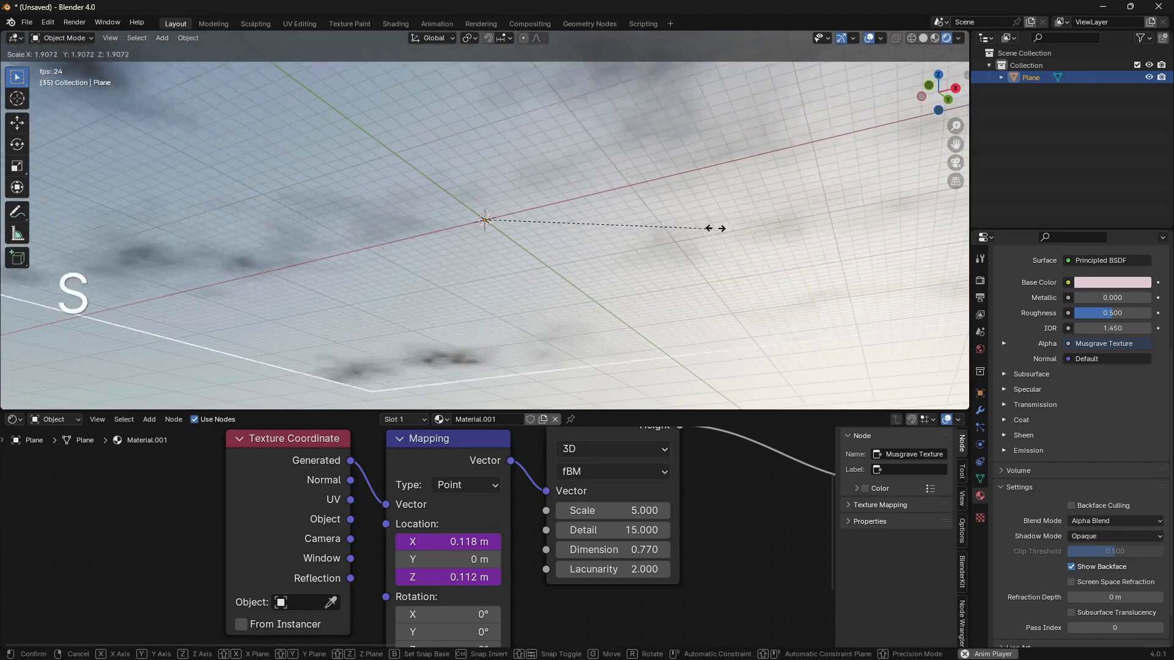
click(823, 194)
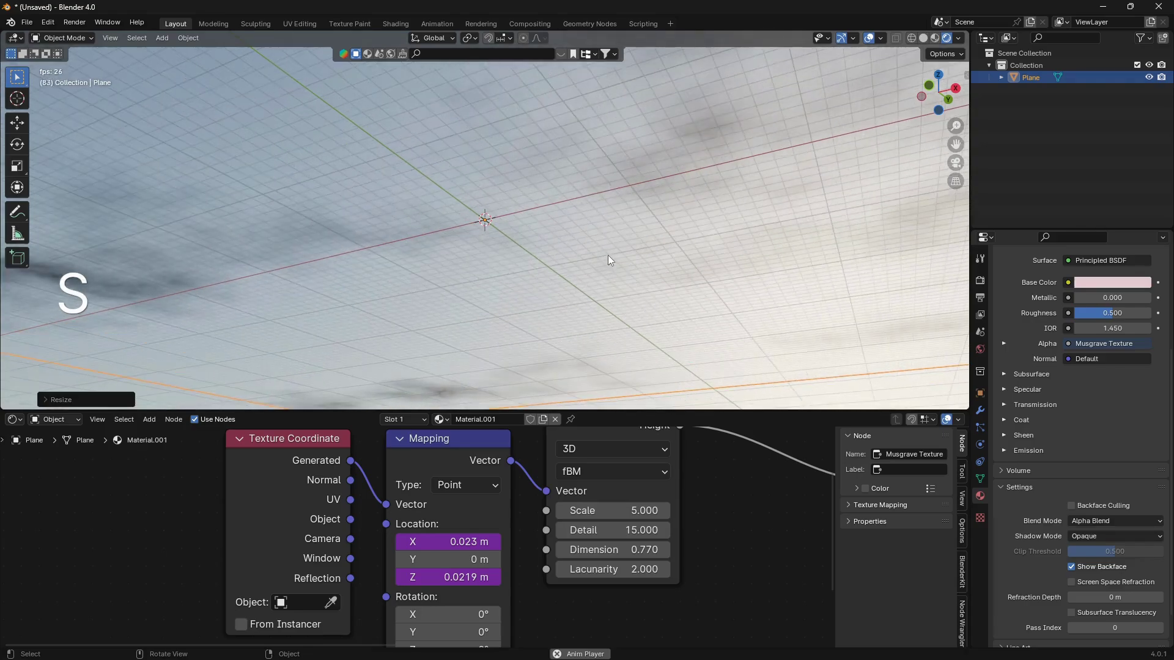
mouse_move(607, 248)
middle_down()
mouse_move(616, 262)
mouse_move(610, 238)
middle_up()
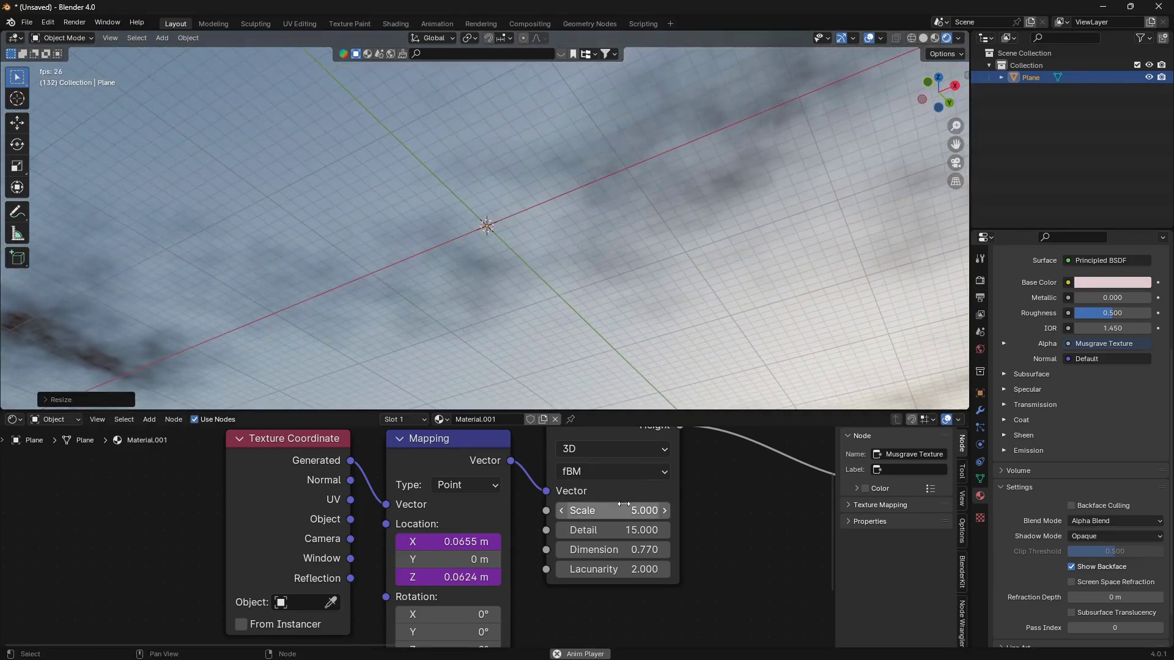
Try Musgrave Scale values 1.760 and 4.160, settling on -0.520 for broader, softer clouds
click(561, 510)
shift+drag(611, 510, 533, 510)
middle_drag(635, 236, 588, 326)
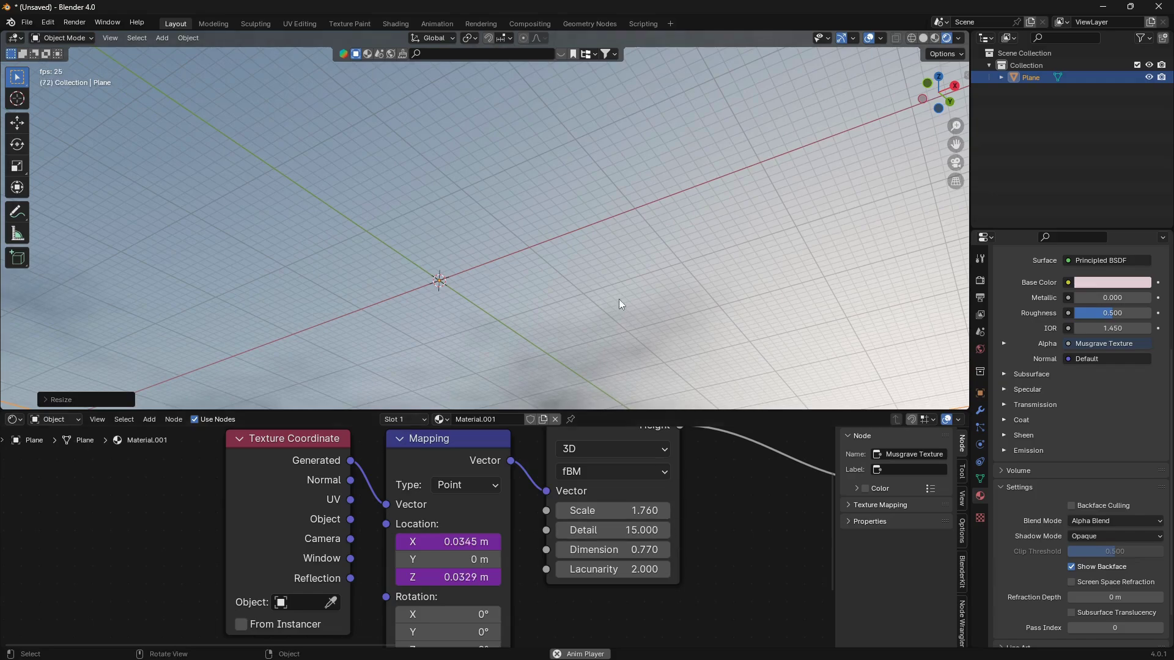
scroll(618, 299, down, 1)
middle_drag(714, 520, 655, 561)
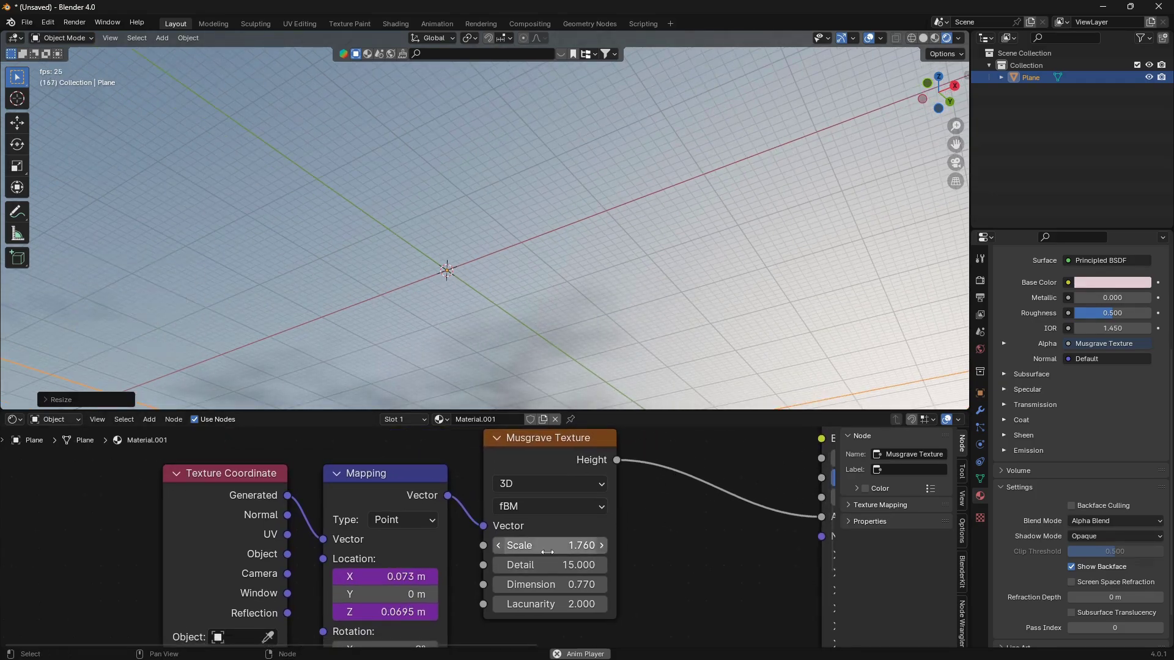
shift+drag(547, 549, 517, 549)
middle_drag(578, 404, 585, 370)
shift+drag(580, 546, 569, 545)
middle_drag(642, 400, 588, 247)
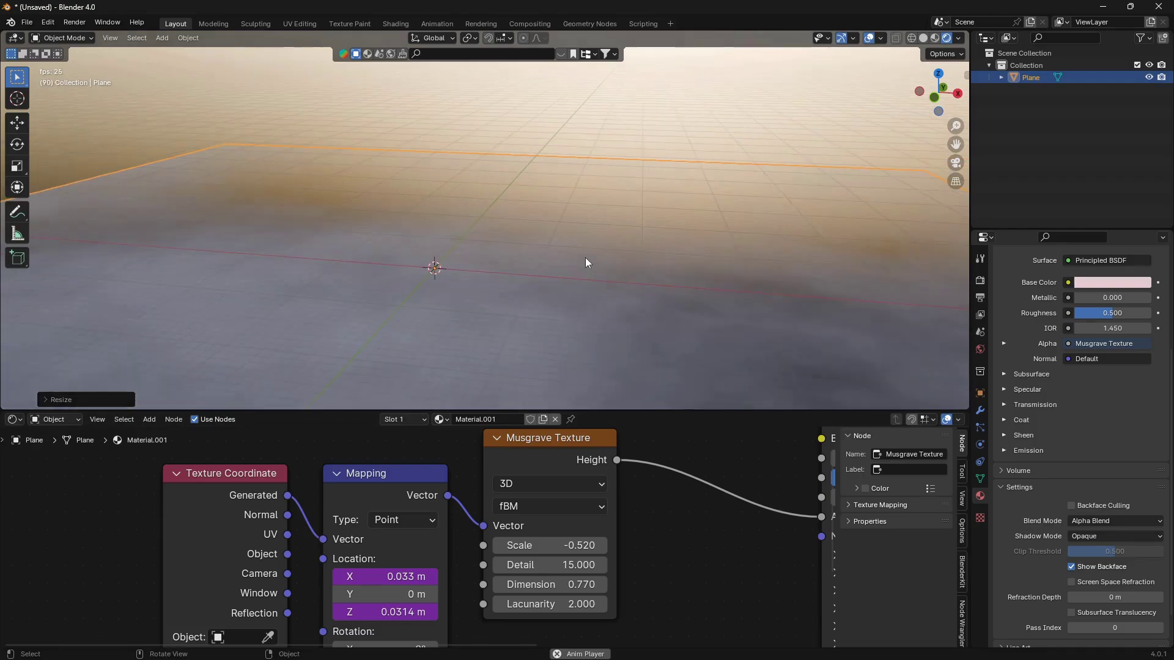
mouse_move(585, 259)
middle_down()
mouse_move(574, 142)
mouse_move(613, 262)
mouse_move(712, 251)
mouse_move(739, 261)
mouse_move(625, 259)
mouse_move(581, 304)
mouse_move(545, 274)
mouse_move(581, 256)
middle_up()
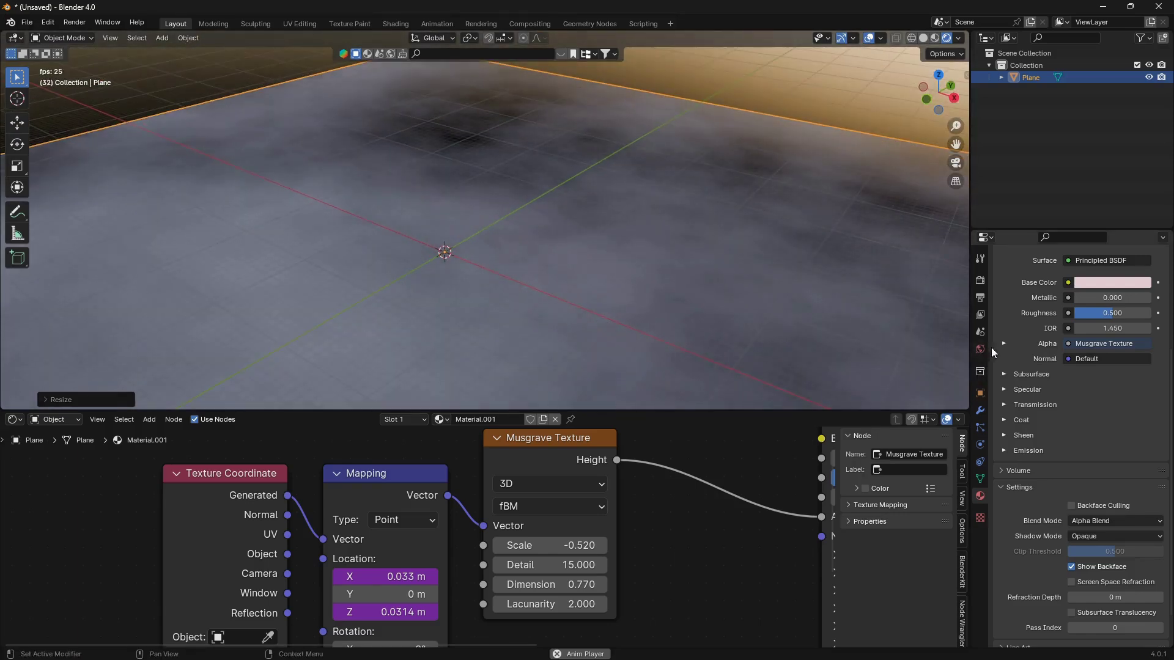
In World settings, set Nishita sky Air to 1.680, revert the Dust change, and lower Strength to 0.040
click(980, 351)
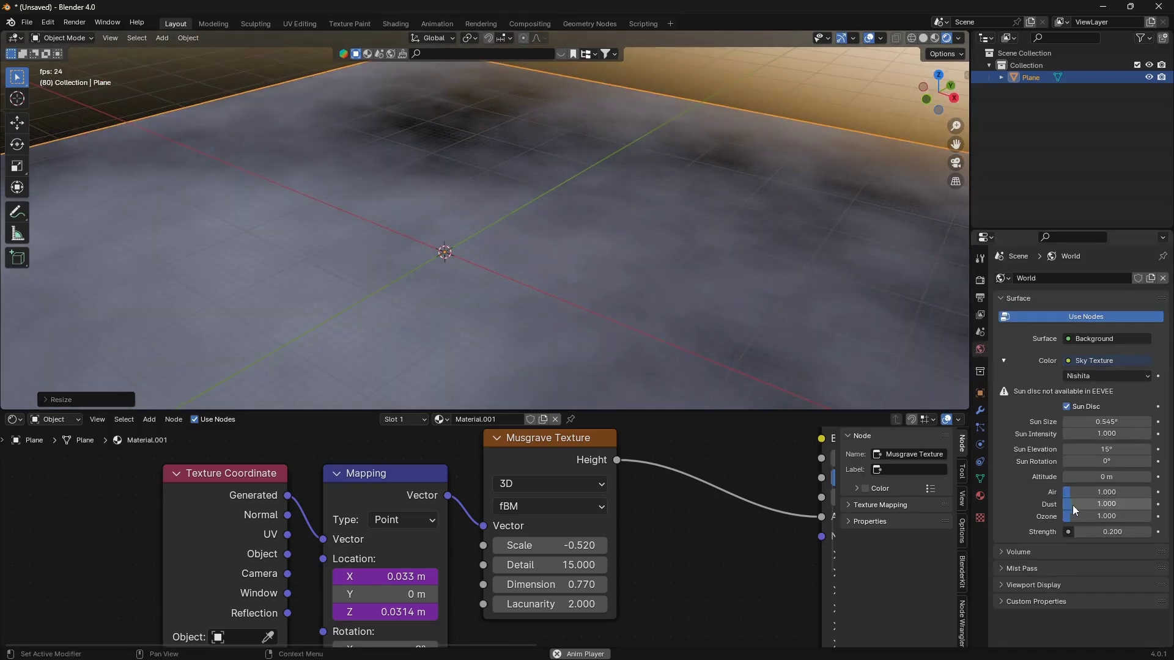
drag(1076, 494, 1134, 493)
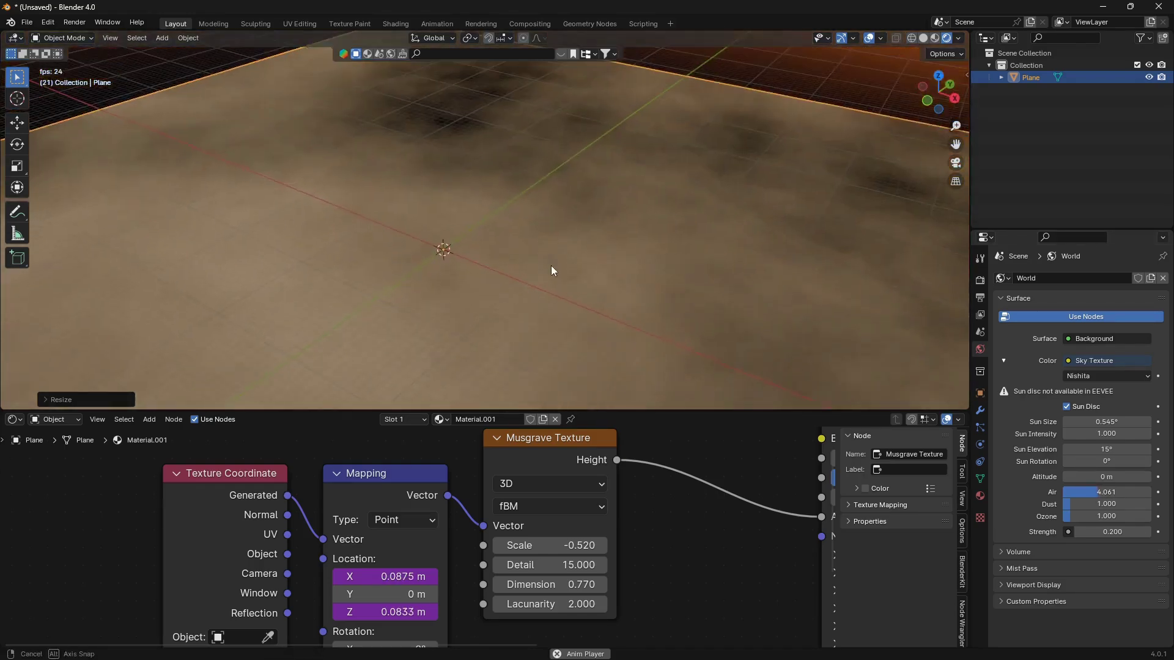
middle_drag(547, 263, 541, 248)
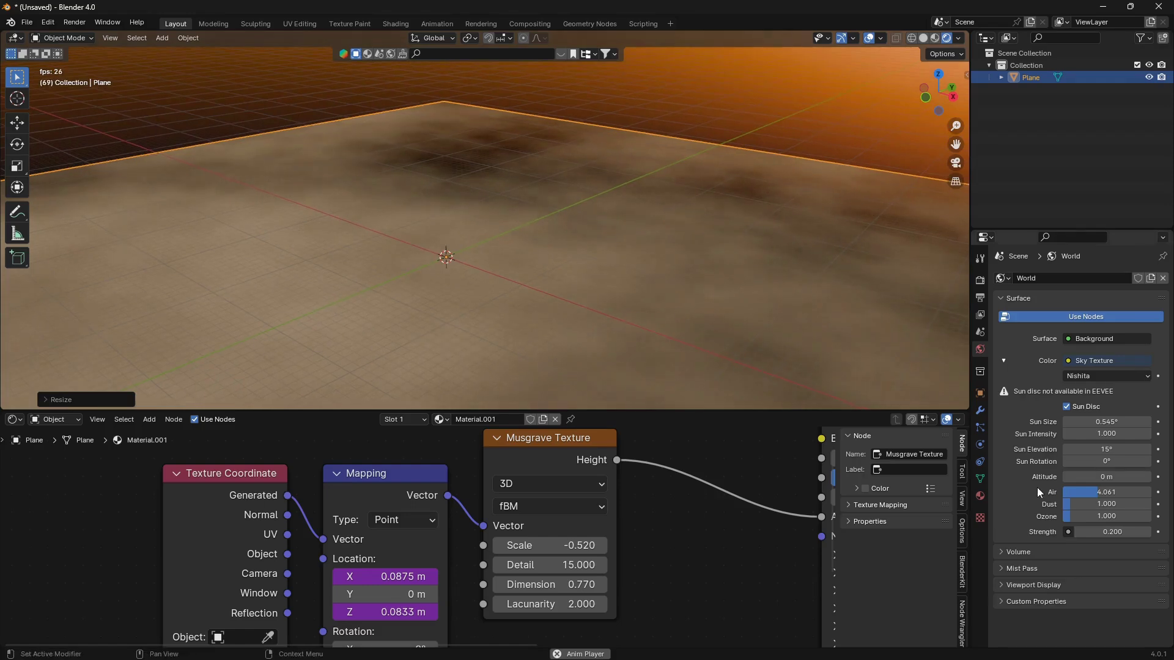
drag(1093, 496, 1124, 508)
key(ctrl+z)
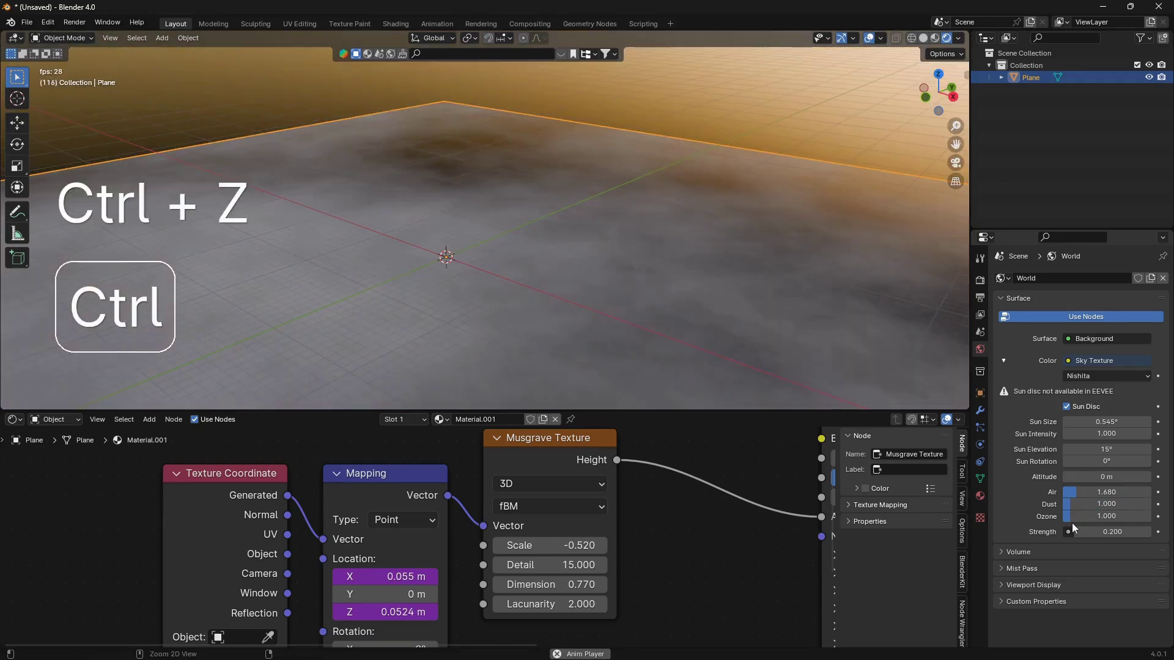
shift+drag(1073, 531, 996, 531)
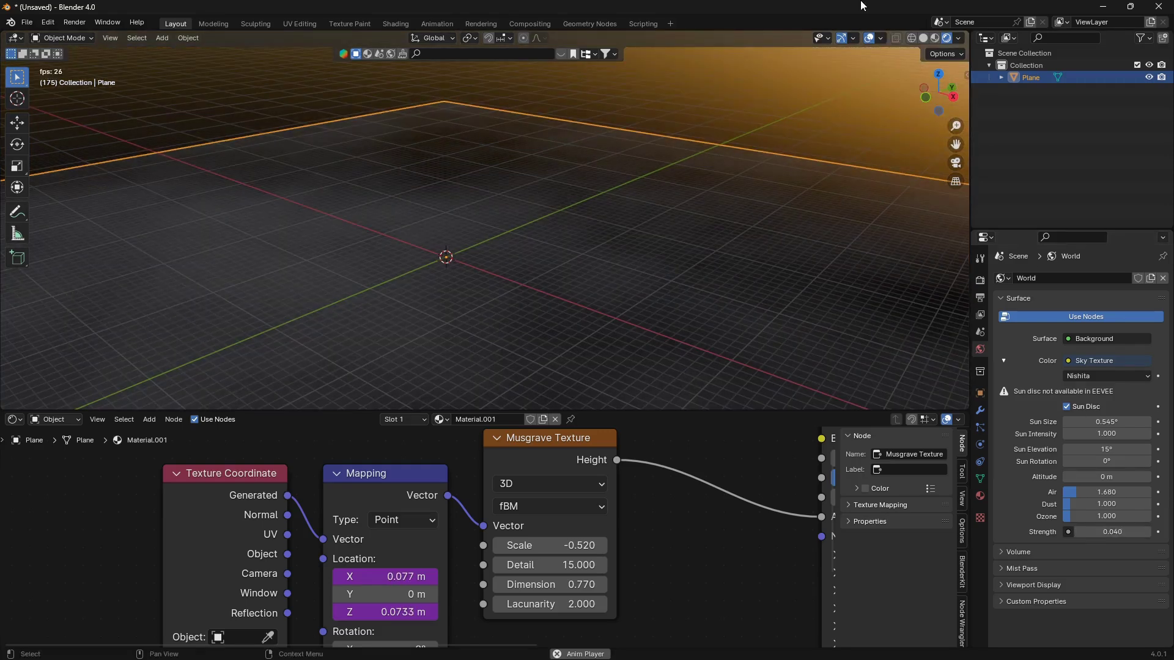
Turn off viewport overlays and orbit beneath the plane to view the dimmed sky through the clouds
click(868, 39)
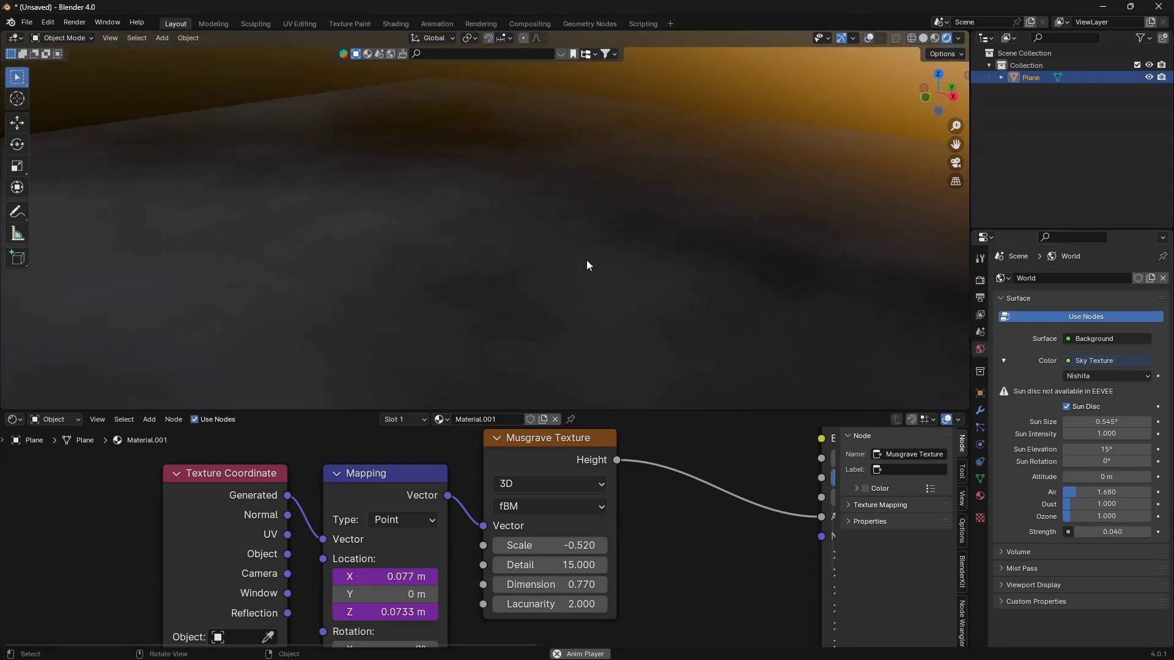
middle_drag(585, 259, 563, 155)
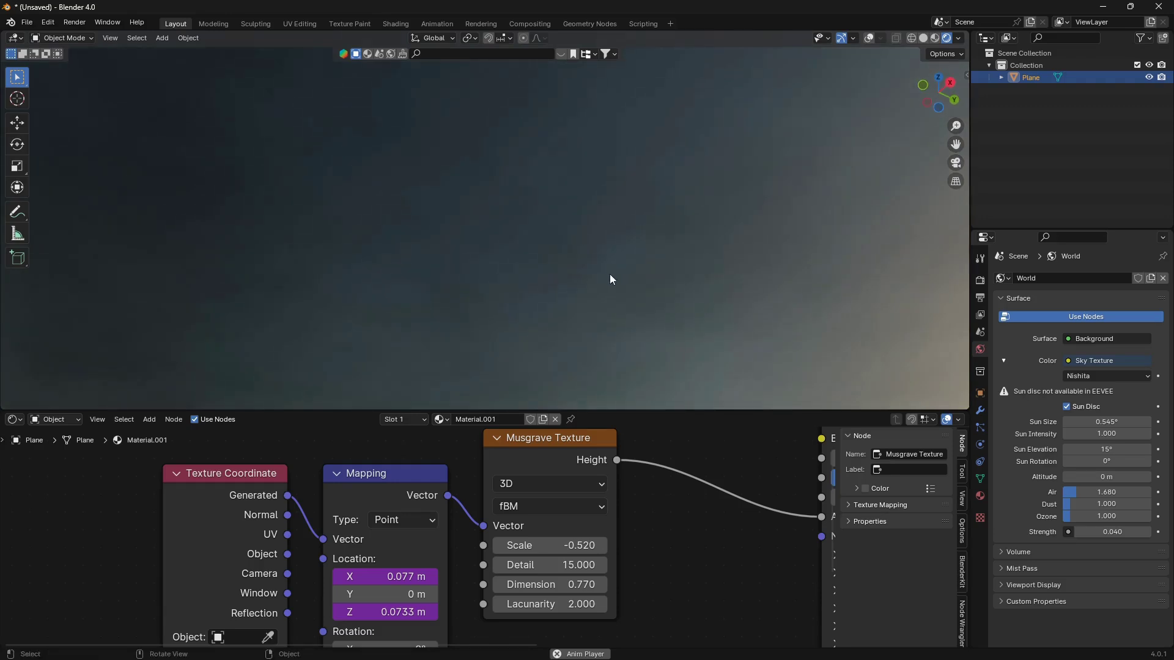
middle_drag(611, 275, 718, 306)
middle_drag(658, 294, 768, 227)
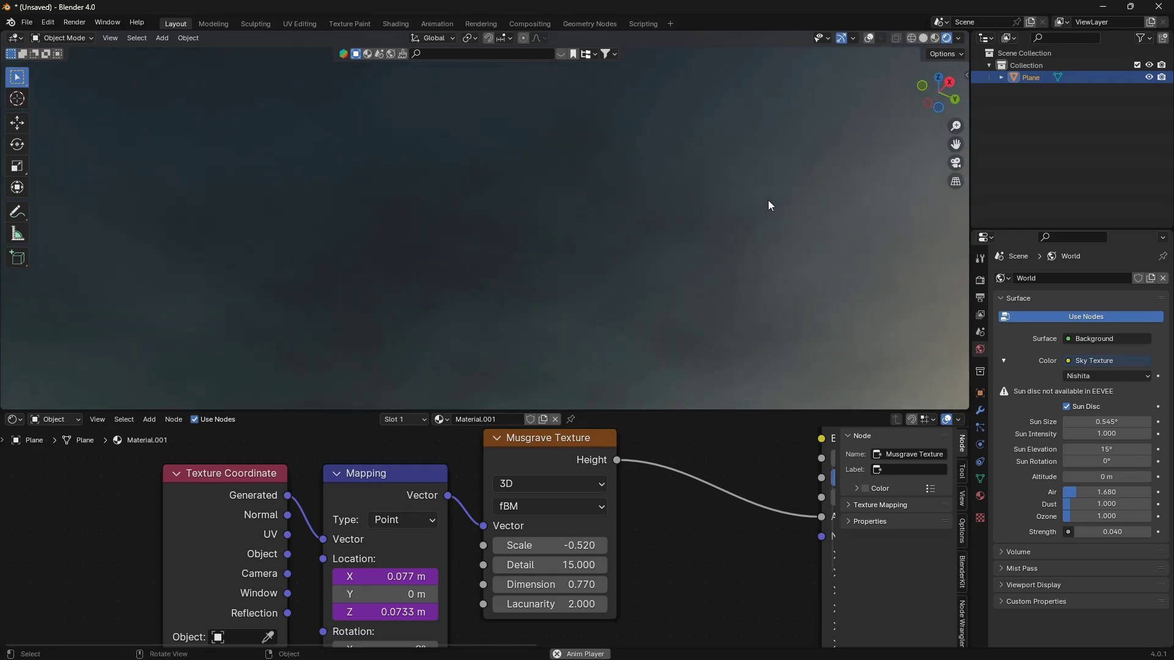